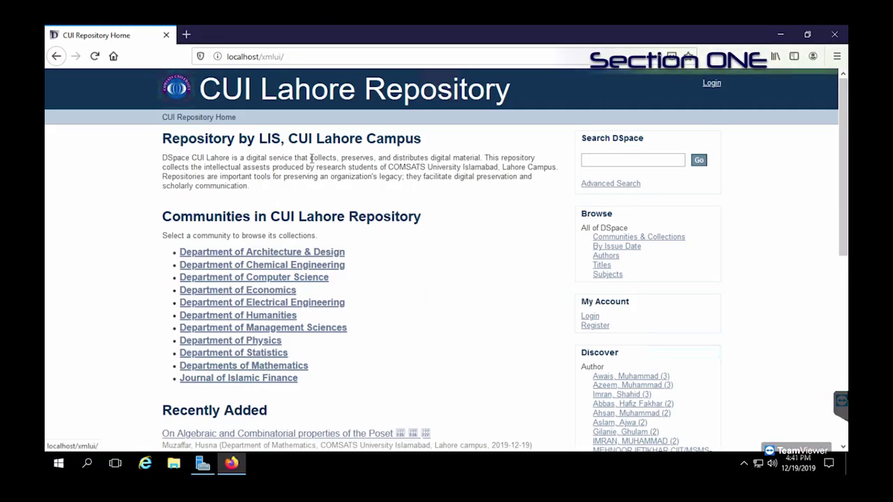
Sign in to the repository using the saved cuilahore.edu.pk login to fill in the account e-mail and password.
scroll(551, 293, "down", 5)
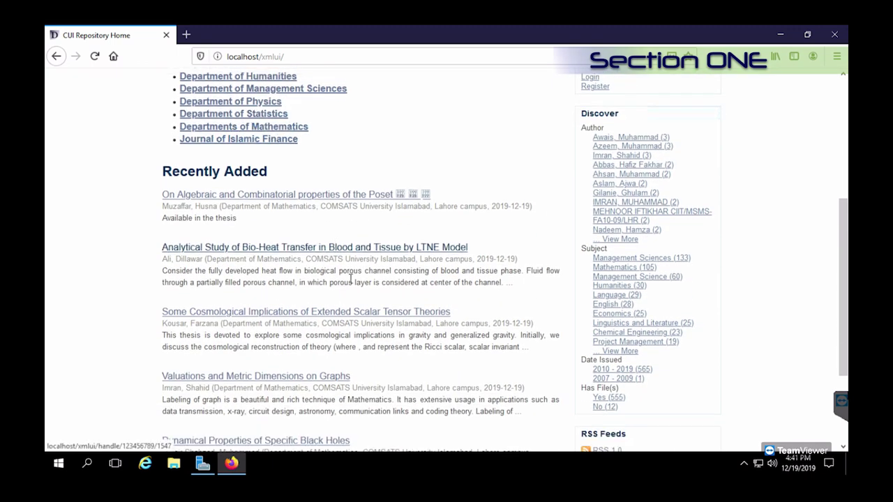
scroll(351, 279, "down", 3)
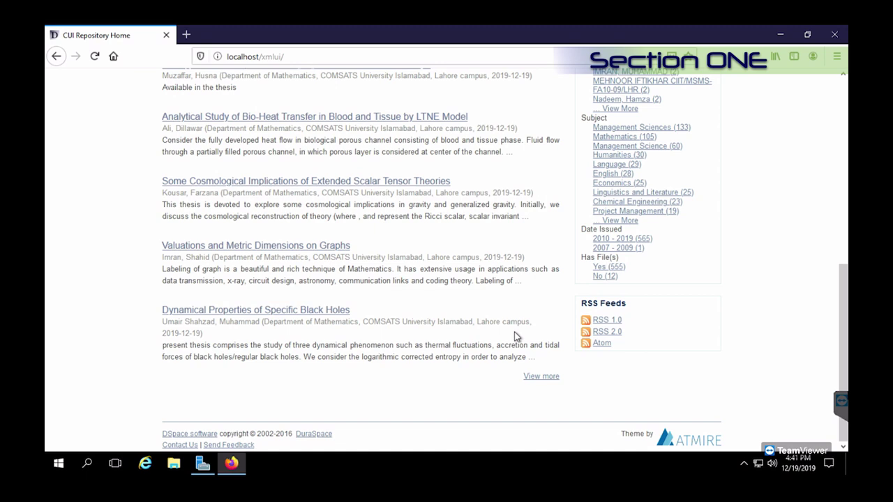
scroll(529, 325, "up", 8)
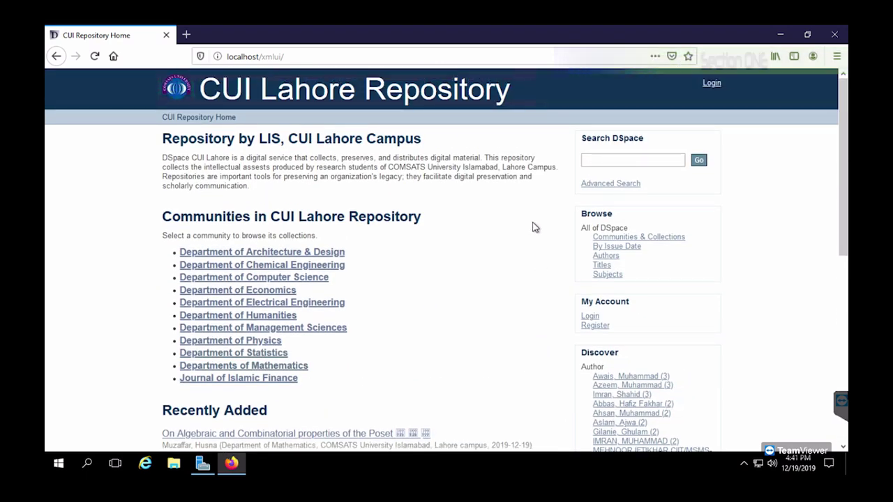
left_click(711, 83)
left_click(215, 177)
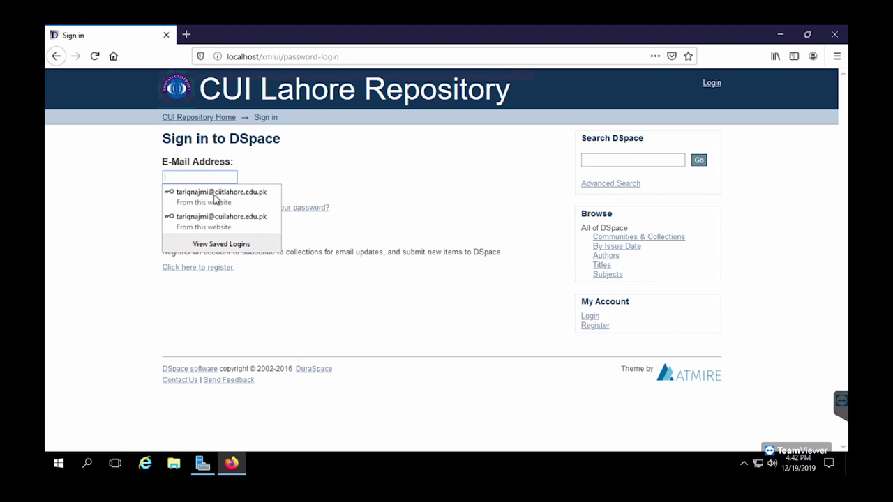
left_click(217, 220)
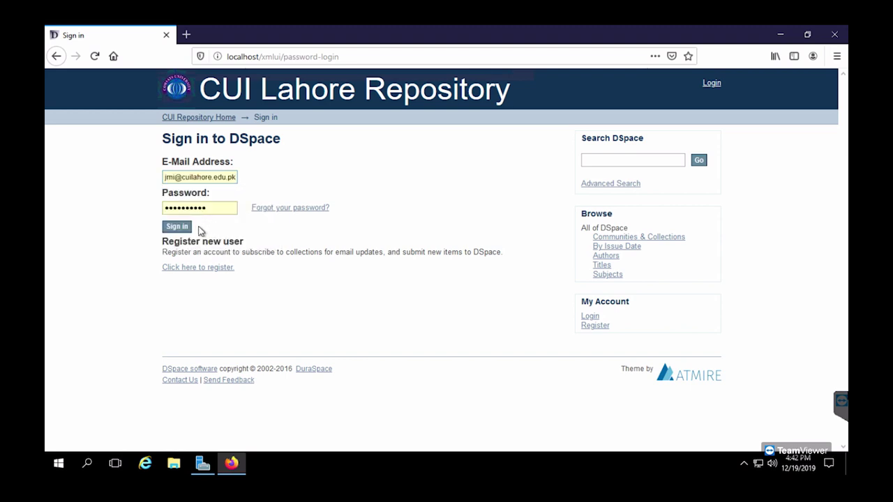
left_click(180, 228)
Open the Journal of Islamic Finance Vol-1, Issue 1 collection within the Journal of Islamic Finance community.
scroll(469, 285, "down", 3)
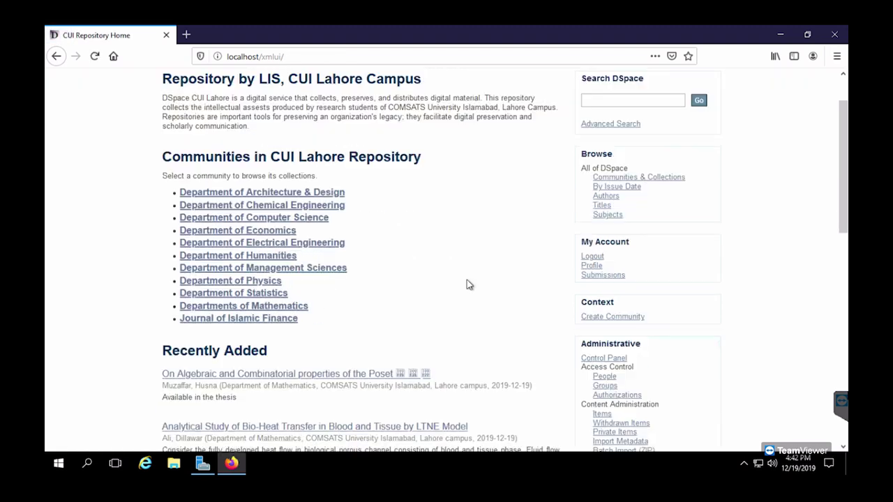
left_click(278, 321)
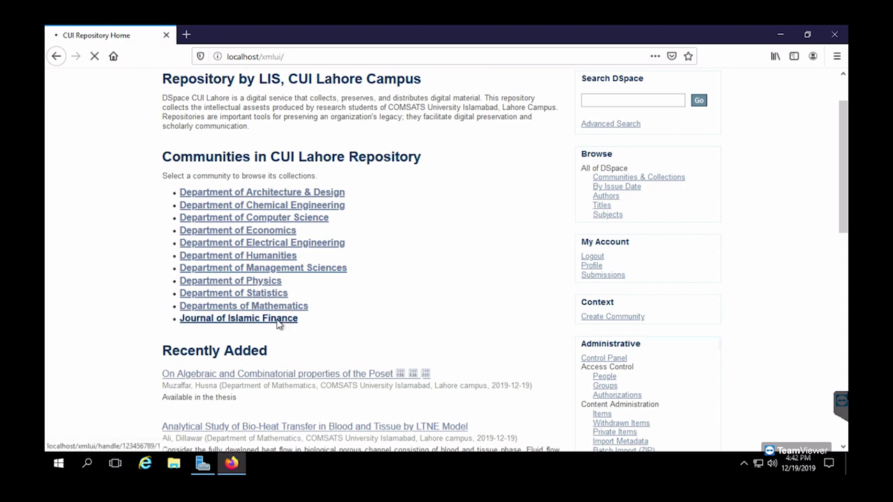
scroll(380, 316, "down", 1)
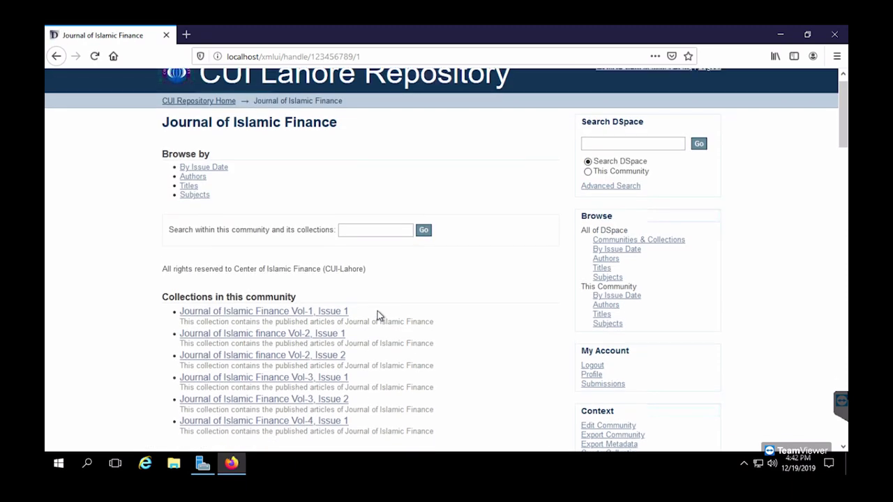
scroll(379, 315, "down", 3)
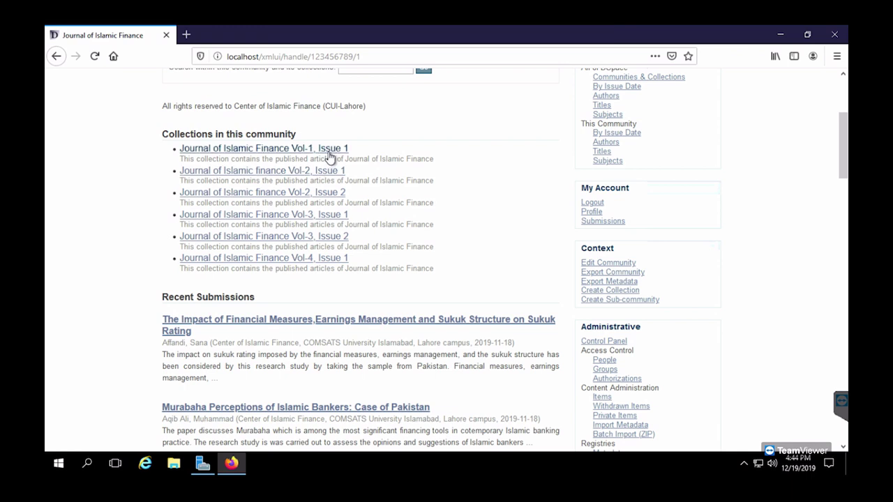
left_click(330, 149)
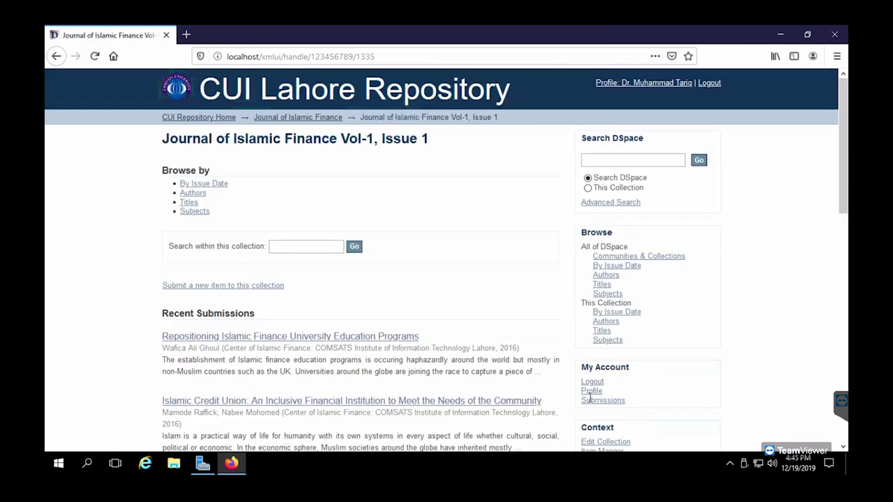
Export the Journal of Islamic Finance Vol-1, Issue 1 collection and read the export notice.
scroll(589, 397, "down", 1)
scroll(586, 379, "down", 5)
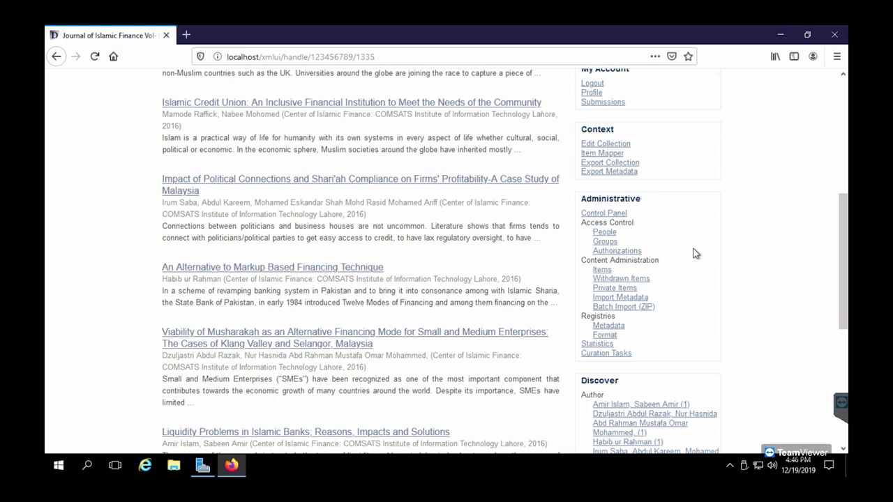
scroll(693, 252, "up", 1)
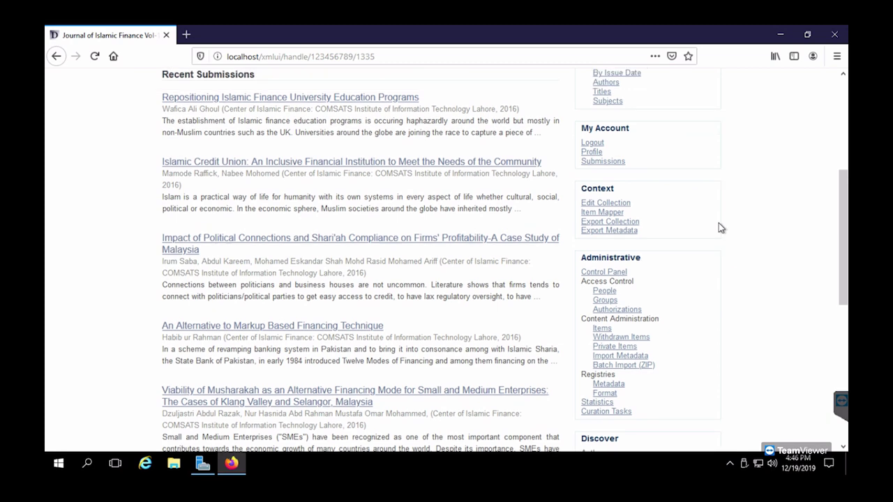
left_click(624, 225)
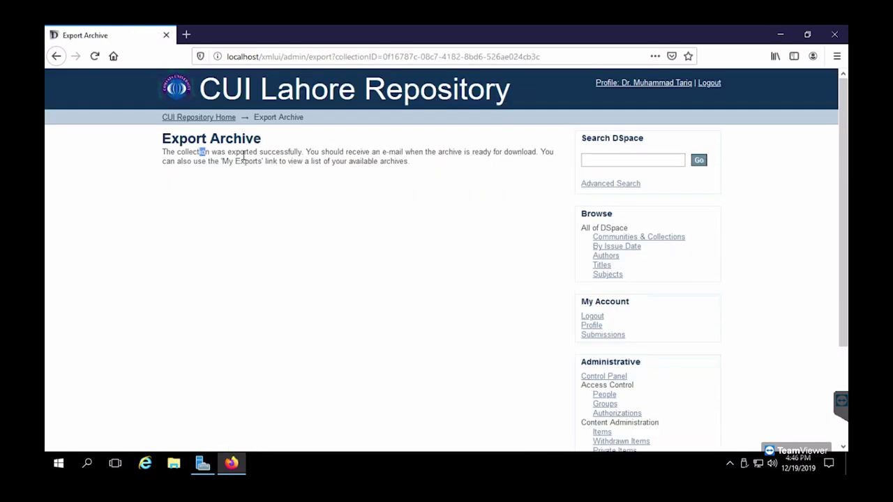
left_click_drag(243, 155, 542, 151)
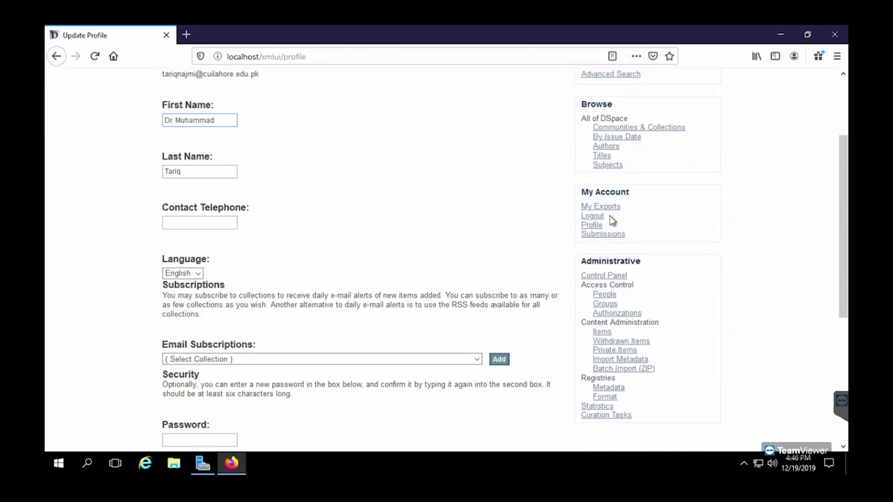
Save the item_export_2019_Dec_19 zip archive from My Exports to disk and show it in the Downloads folder.
left_click(610, 208)
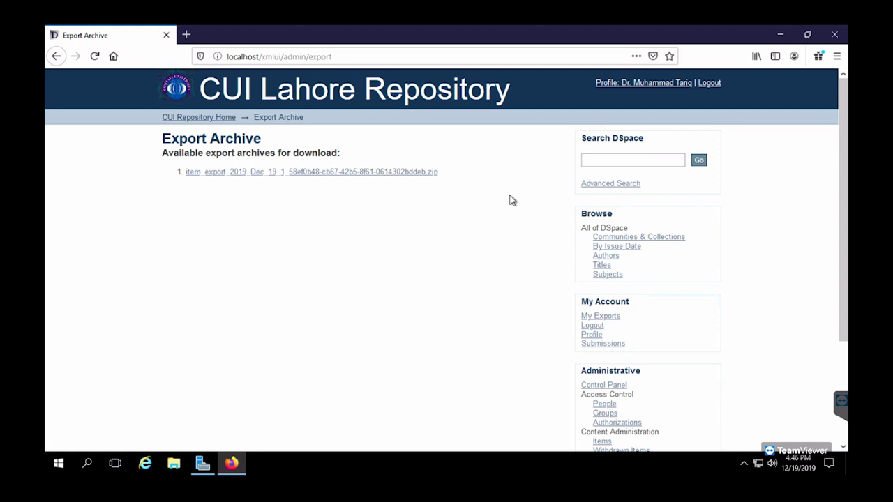
left_click(355, 179)
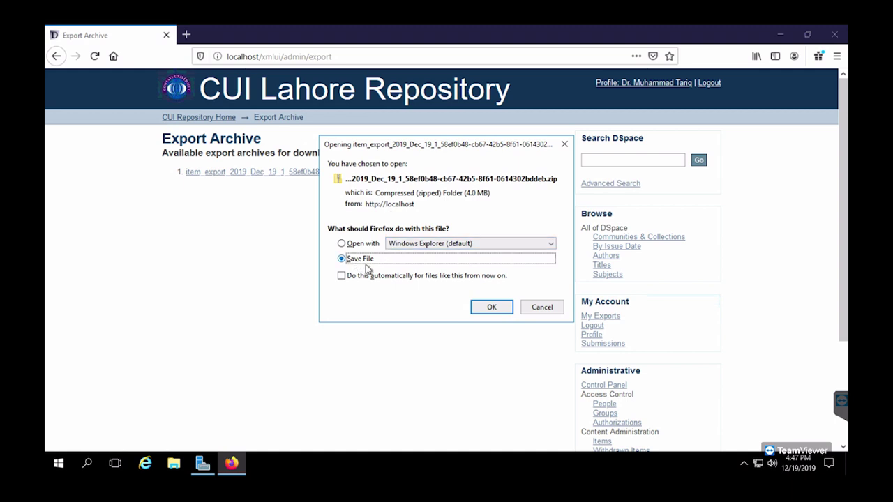
left_click(488, 308)
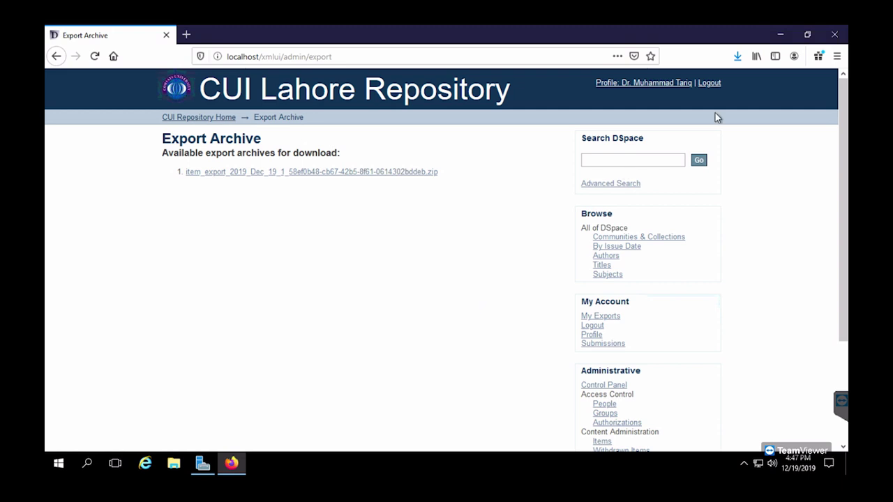
left_click(737, 59)
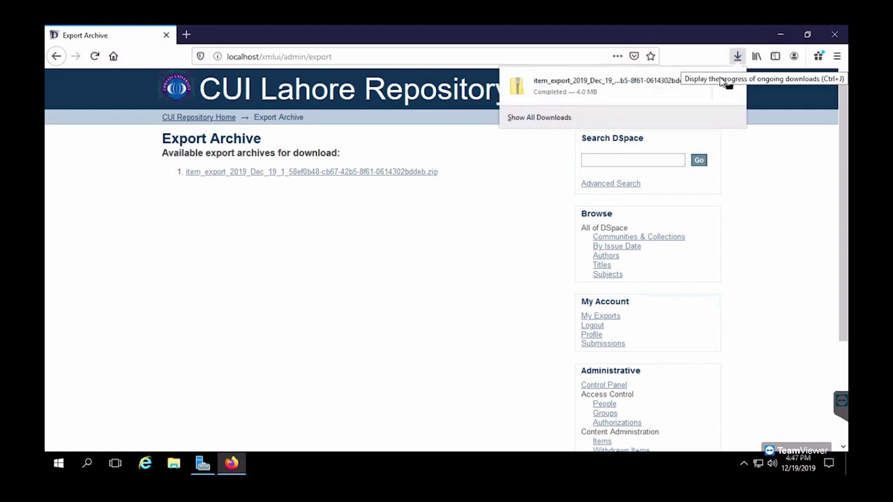
left_click(729, 87)
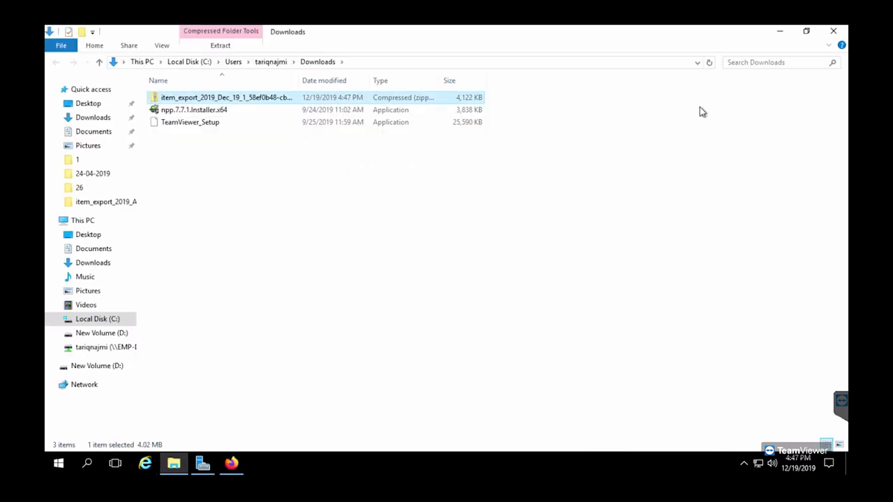
Extract the downloaded export archive with 7-Zip into a folder named after the archive.
right_click(223, 102)
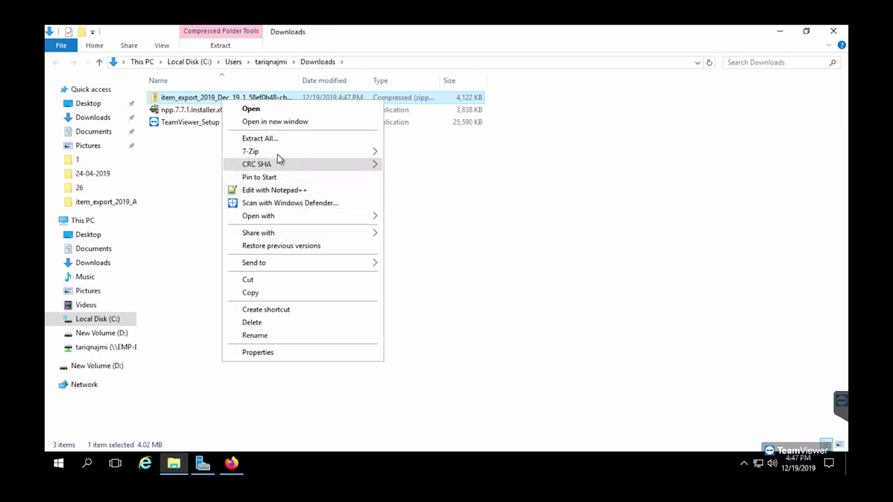
mouse_move(354, 157)
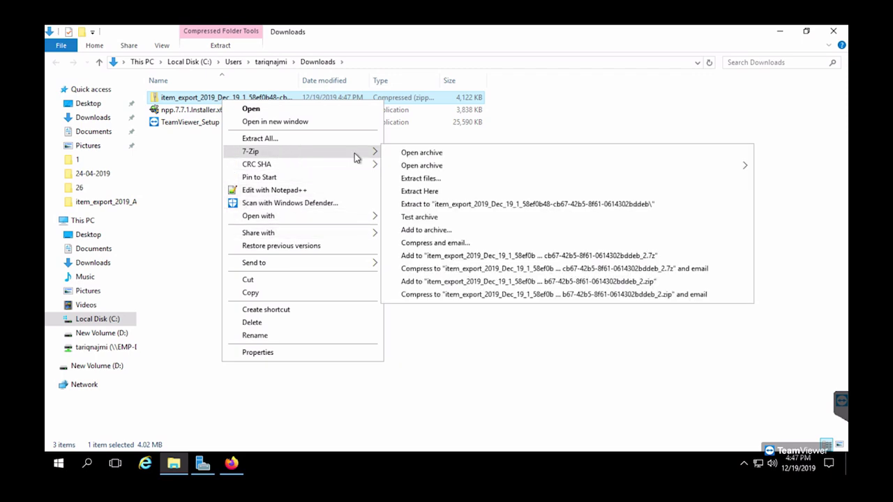
left_click(427, 205)
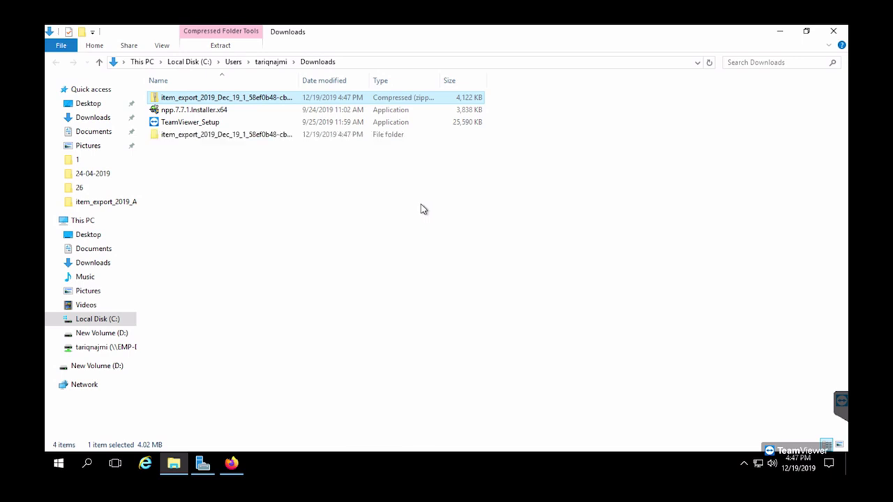
Open the extracted export folder, its collection folder and the item folder 1 inside it.
left_click(250, 134)
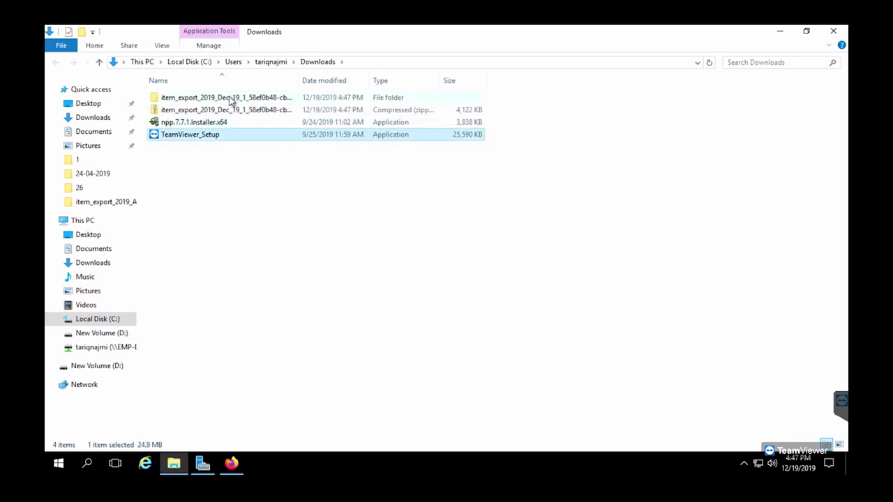
left_click(235, 100)
double_click(236, 99)
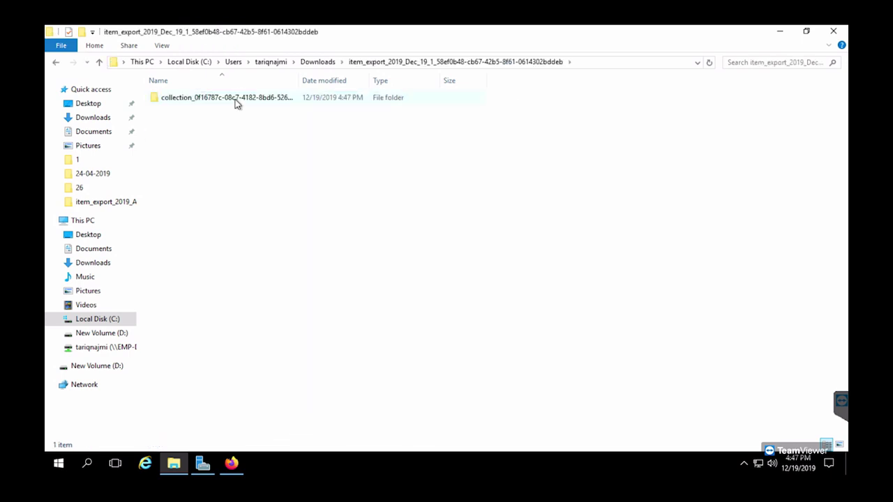
double_click(235, 100)
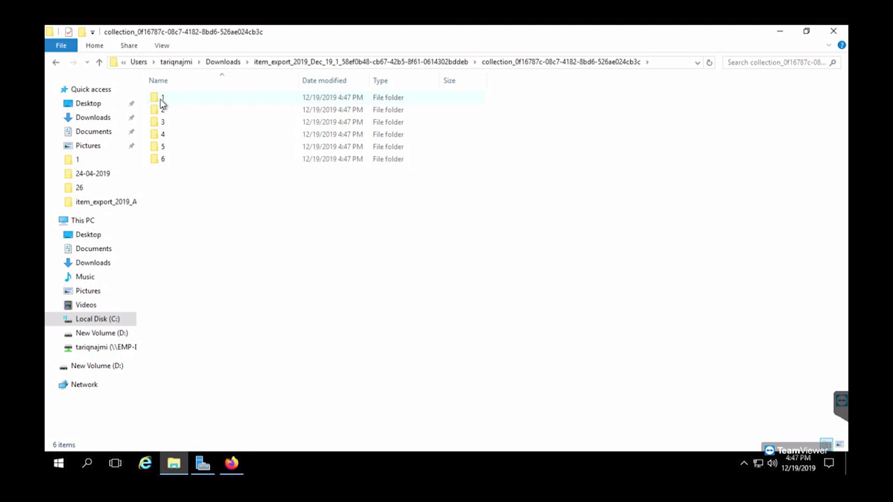
double_click(161, 101)
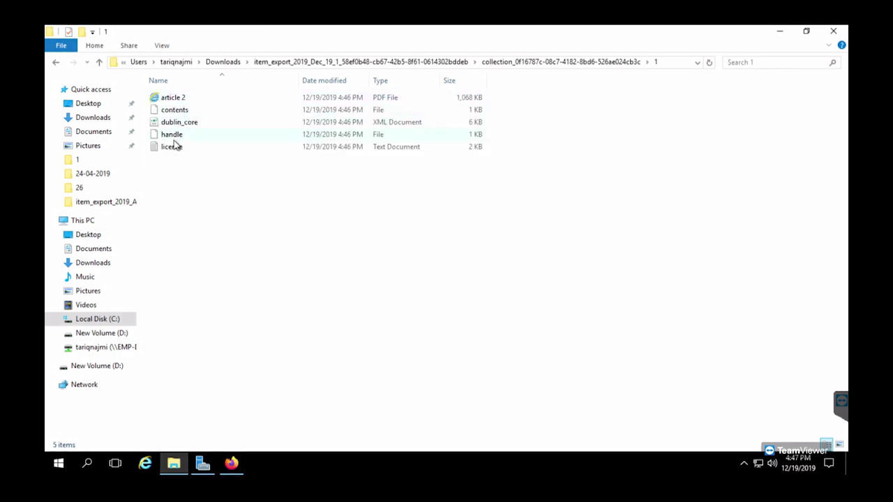
Open the item's dublin_core XML file in Notepad++, examine its metadata entries and close the editor.
left_click(174, 125)
right_click(171, 124)
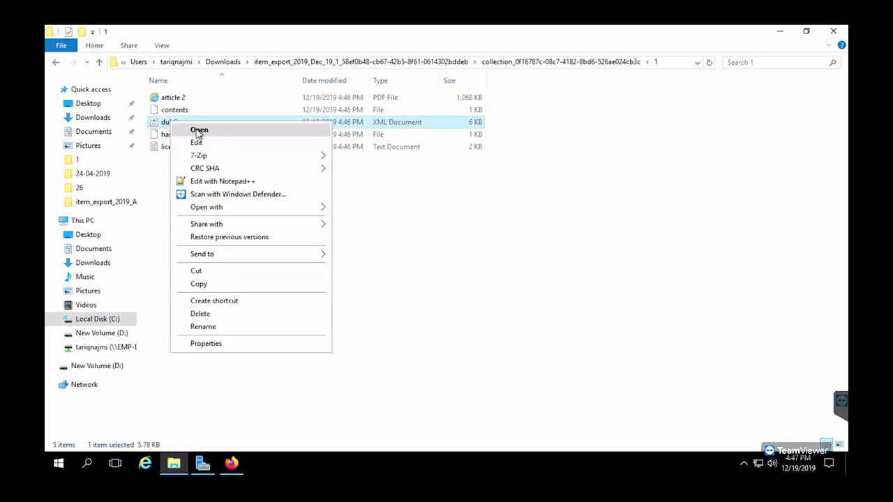
left_click(213, 182)
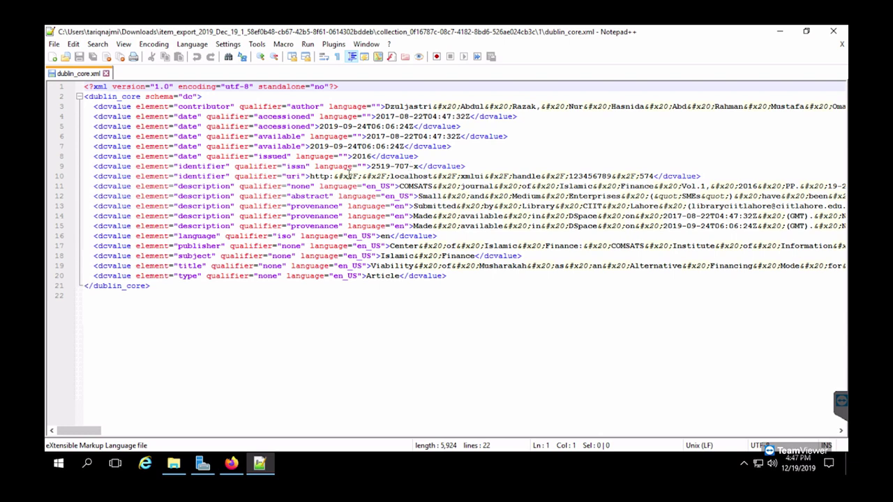
left_click_drag(366, 117, 464, 206)
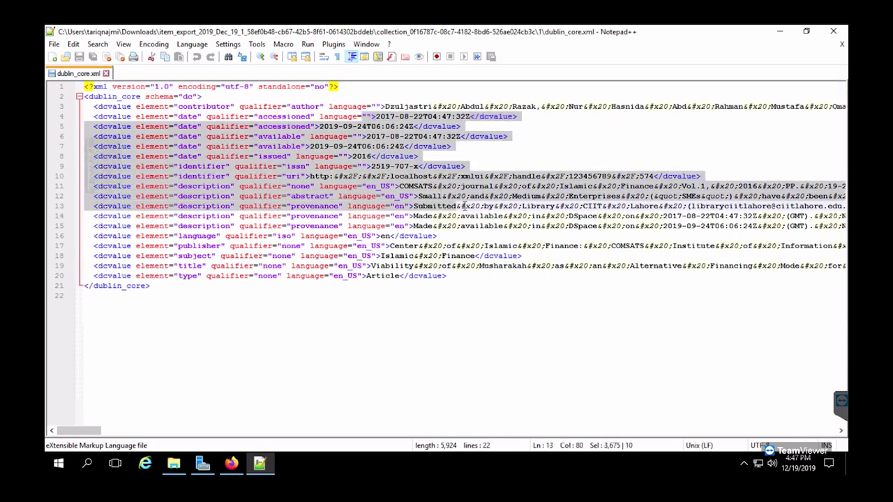
left_click(540, 226)
left_click_drag(541, 228, 845, 43)
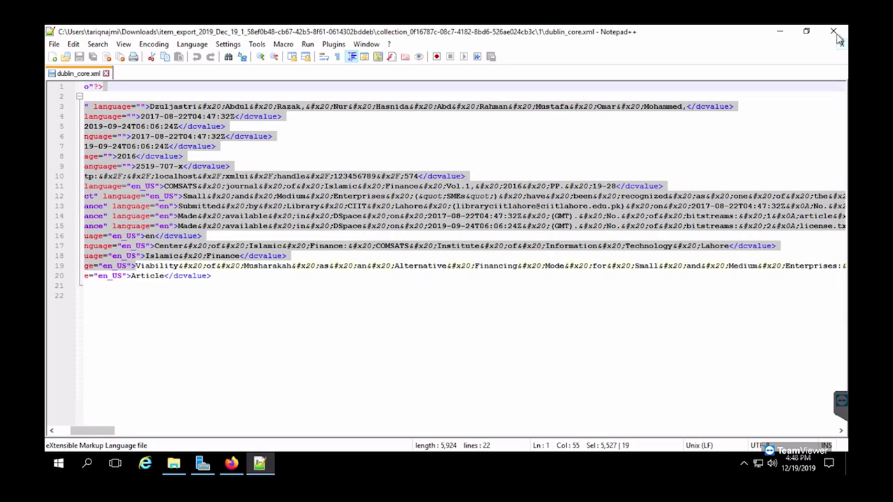
left_click(834, 32)
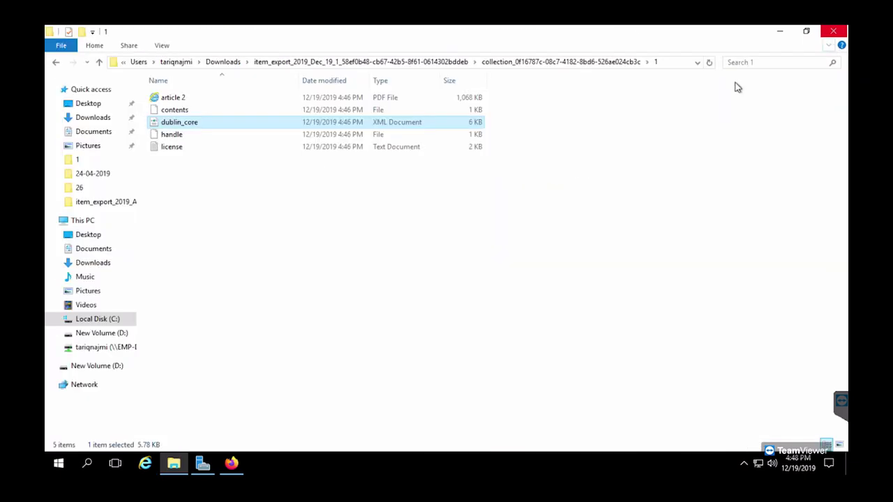
Open the item's contents file in Notepad++, examine its listed files and bundles, and close that file.
left_click(182, 112)
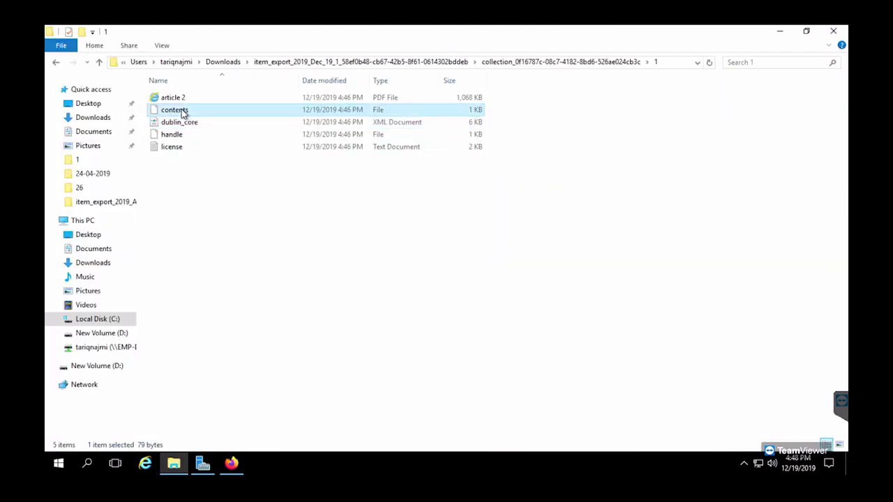
right_click(183, 112)
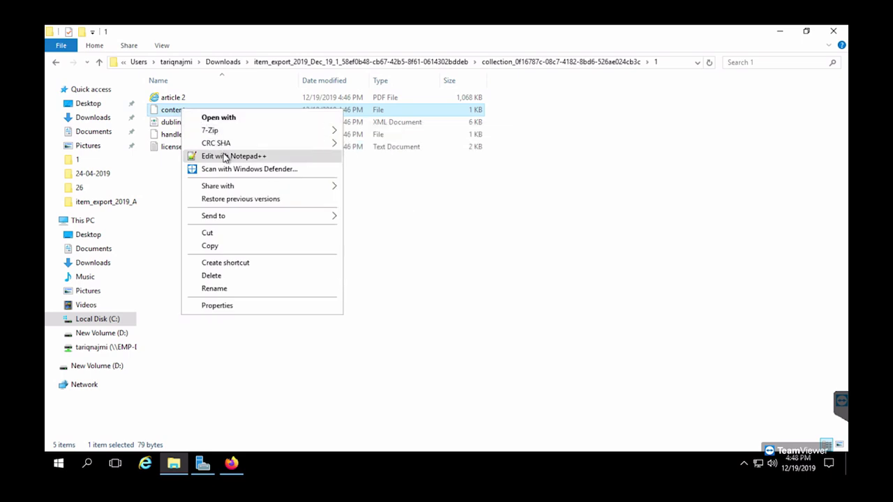
left_click(227, 157)
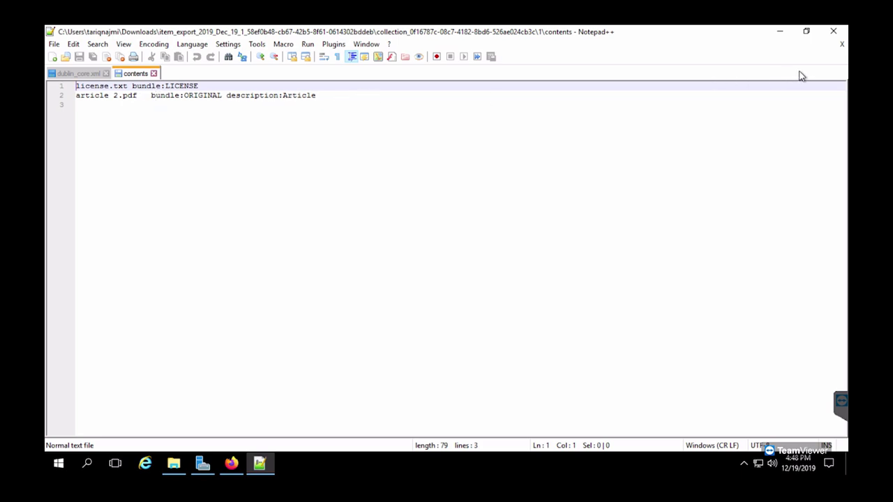
left_click(154, 74)
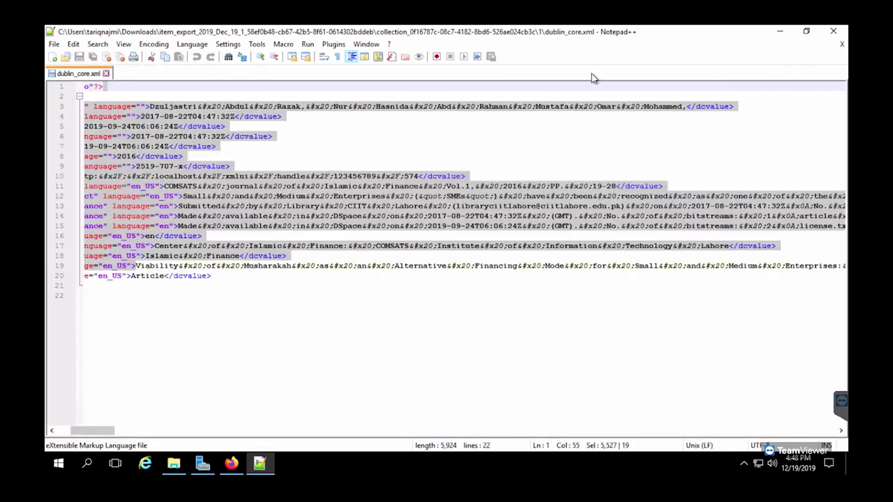
Close the dublin_core XML file and Notepad++, and view the item's article 2 PDF in the browser before closing it.
left_click(841, 44)
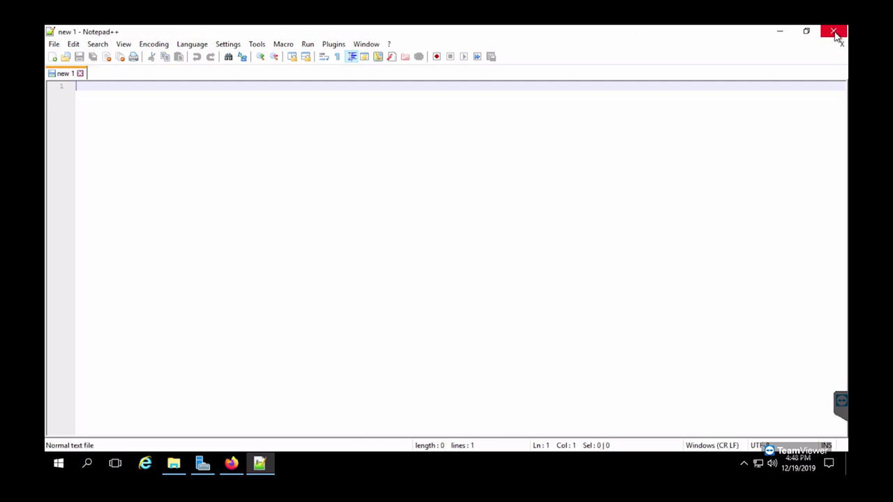
left_click(838, 39)
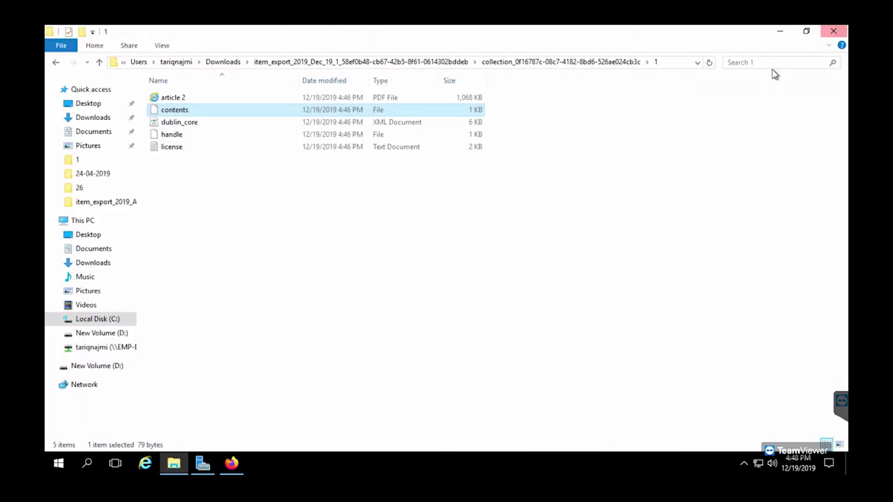
left_click(184, 100)
right_click(184, 102)
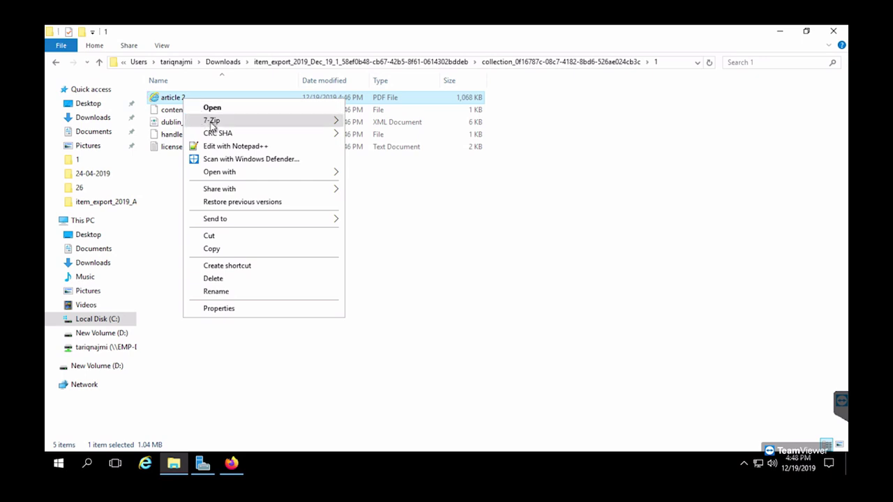
left_click(211, 121)
left_click(457, 418)
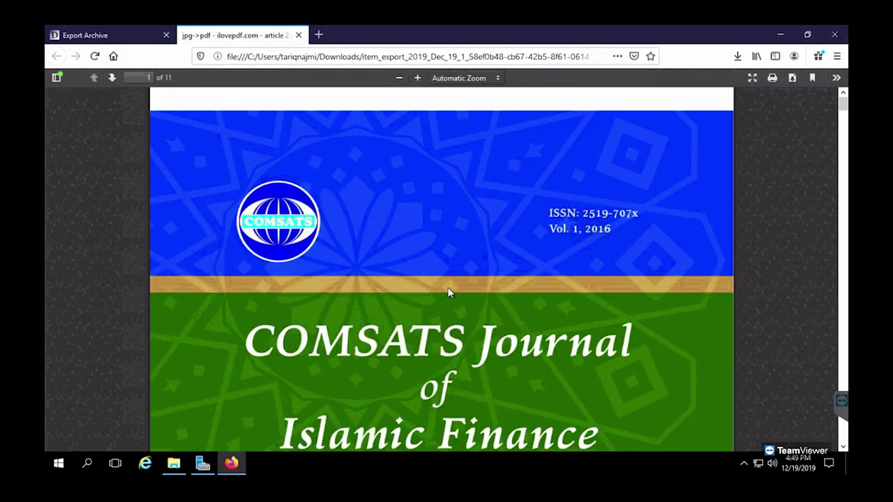
scroll(486, 327, "down", 6)
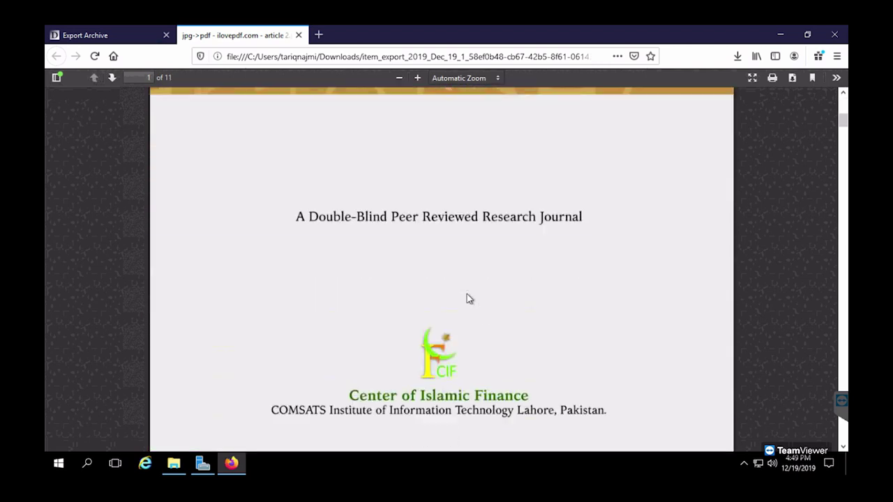
left_click(300, 35)
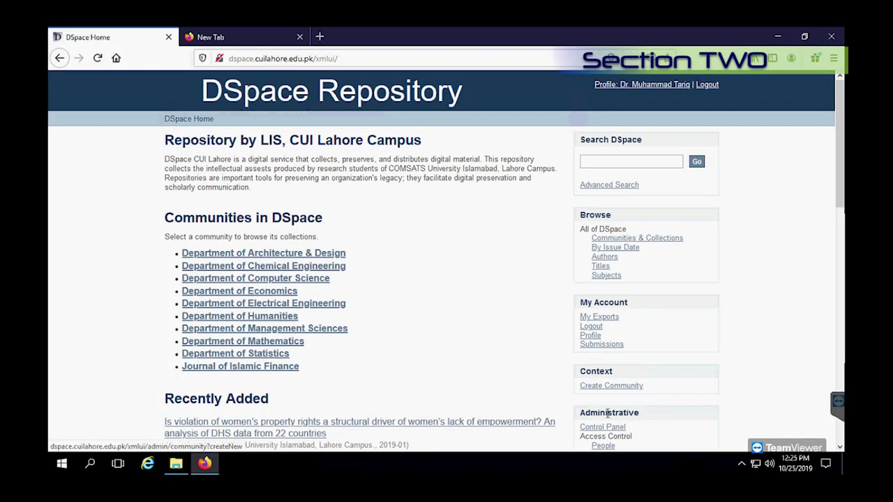
Open the repository's Import Batch Load (ZIP) page and select the collection Department of Management Sciences > Thesis - MS / PhD.
scroll(485, 379, "down", 3)
left_click(628, 342)
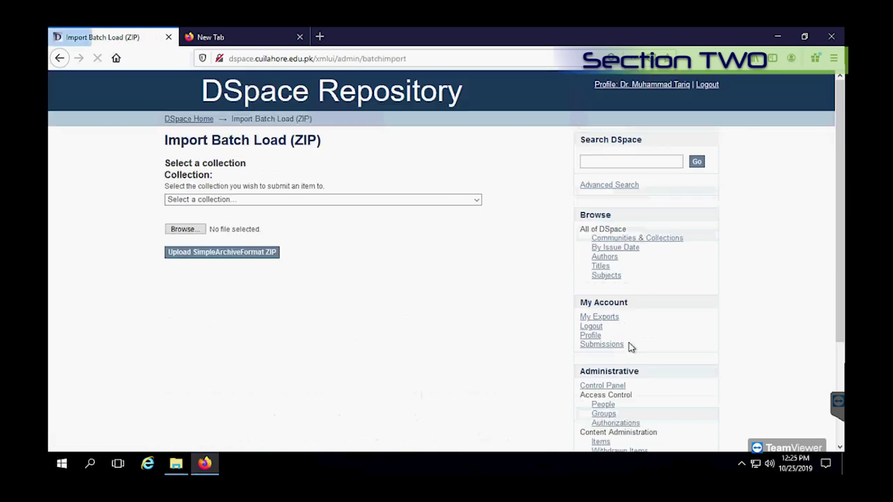
left_click(222, 201)
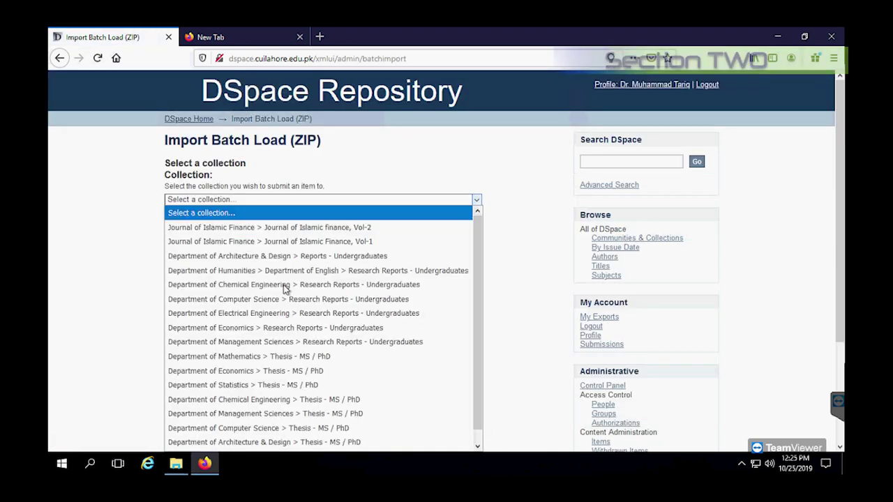
scroll(335, 363, "down", 1)
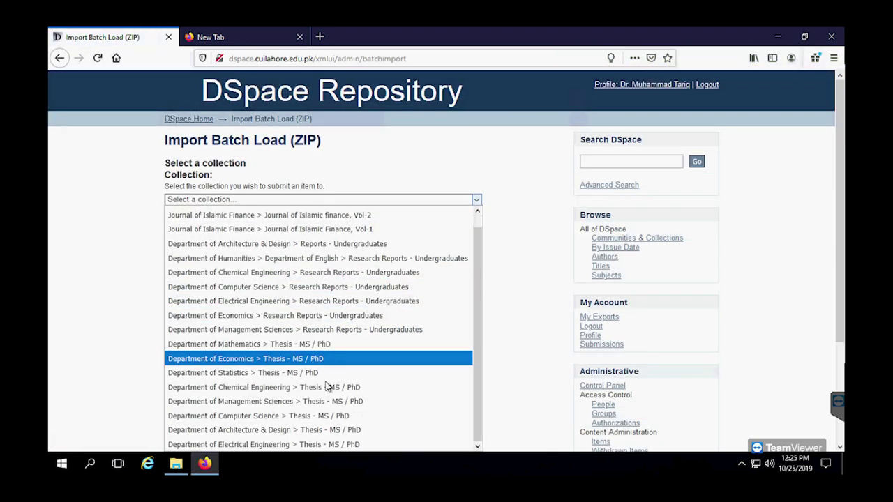
left_click(285, 402)
Try to import the compressed collection_21 file from the Management Sciences export folder and examine the resulting notice.
left_click(190, 230)
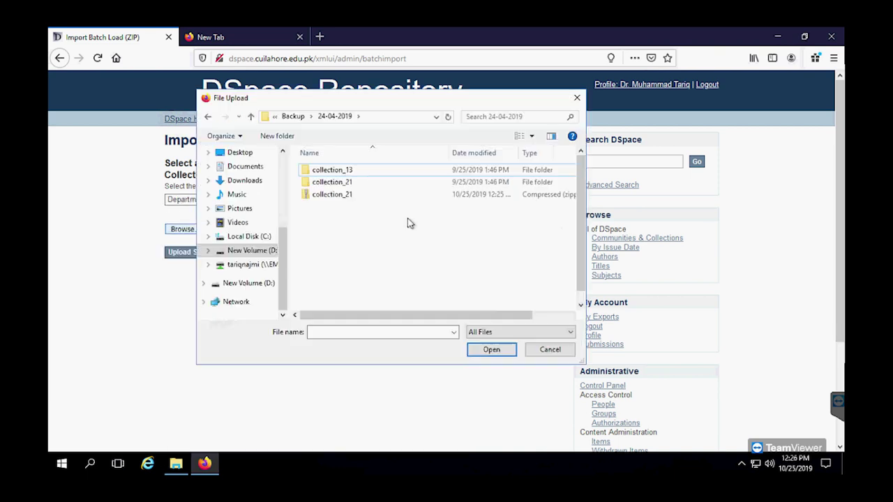
left_click(333, 195)
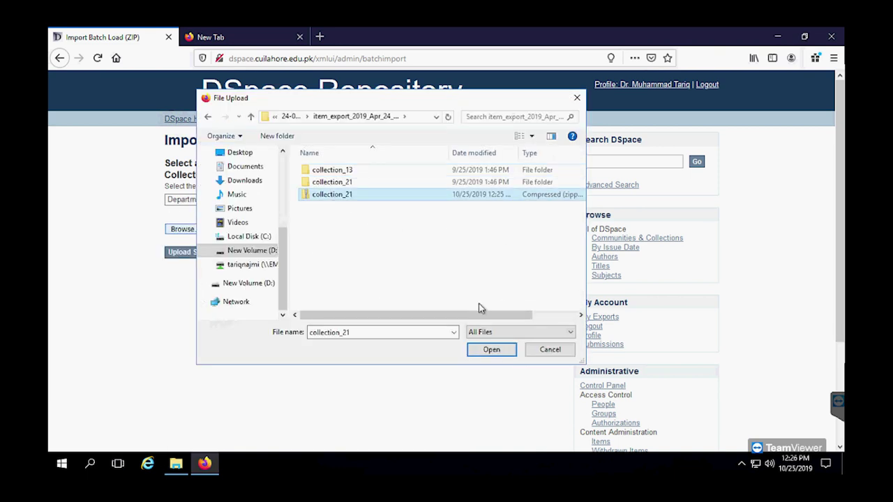
left_click(491, 351)
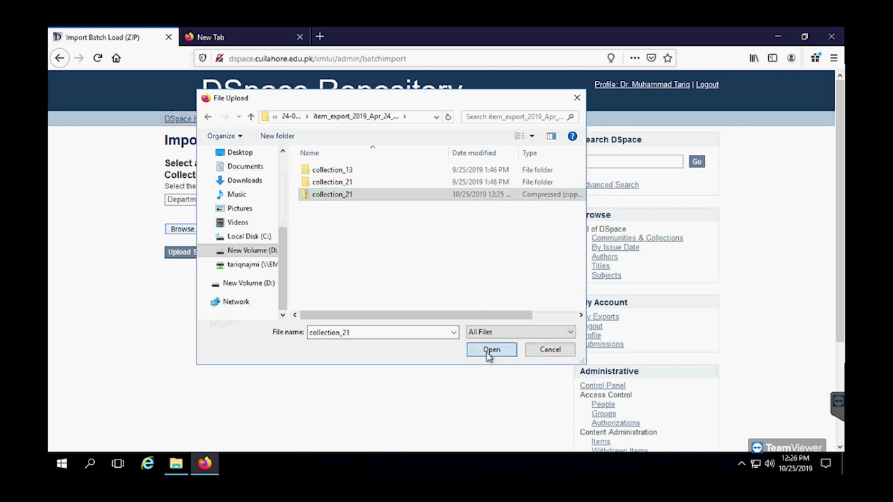
left_click(186, 259)
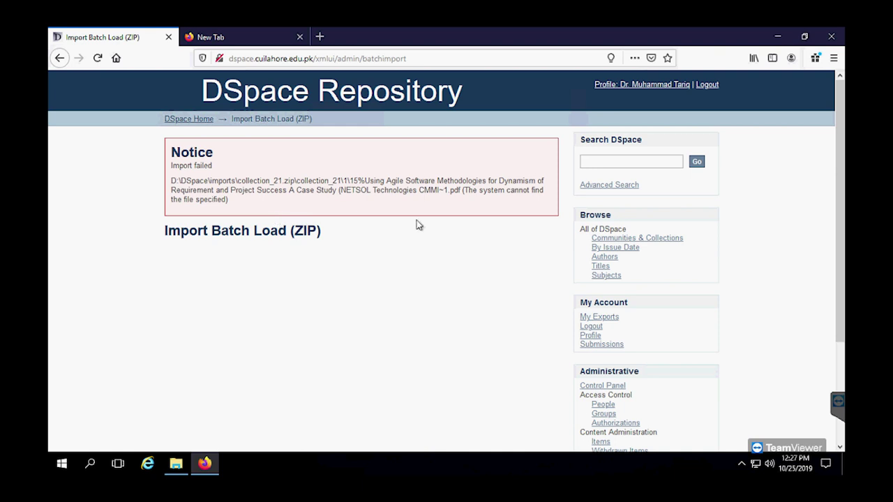
double_click(442, 190)
left_click_drag(176, 201, 237, 202)
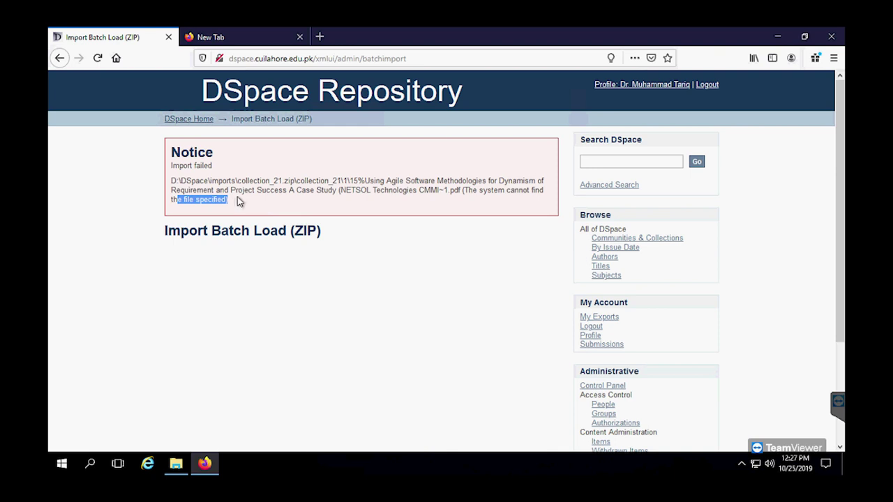
Open item folder 1 inside the collection_21 folder and widen the name column to show the PDF's full name.
left_click(176, 463)
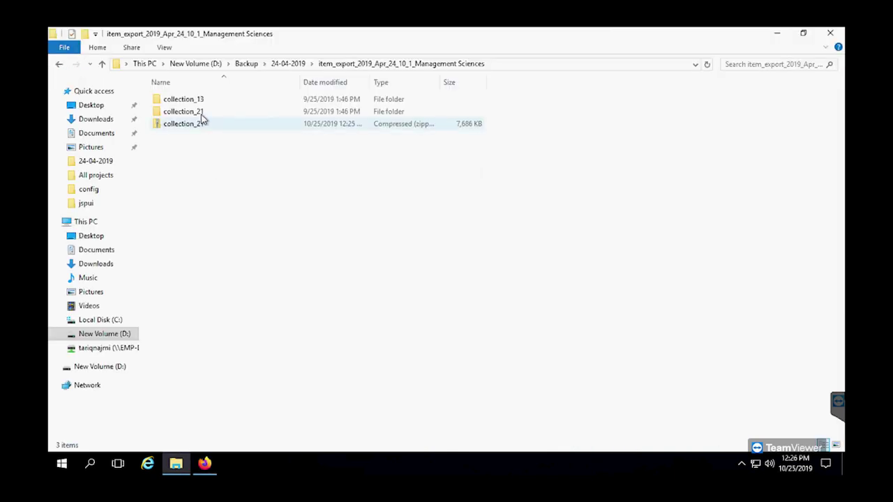
left_click(200, 115)
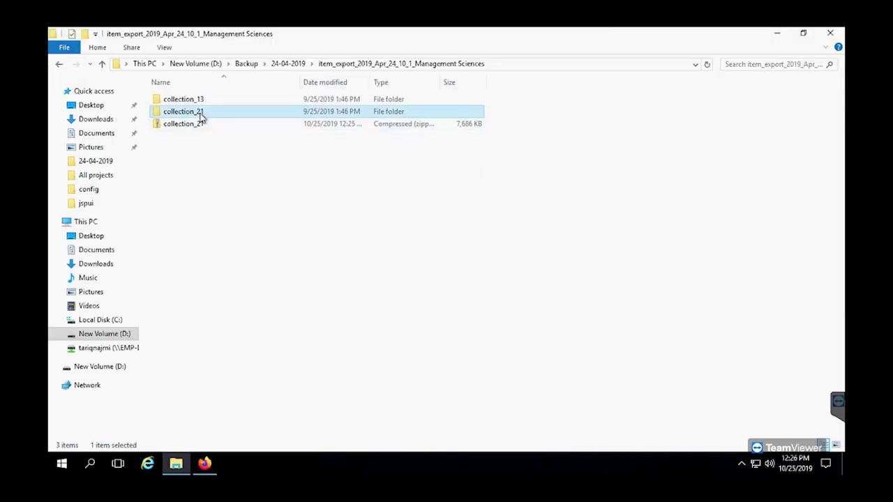
double_click(200, 115)
double_click(172, 101)
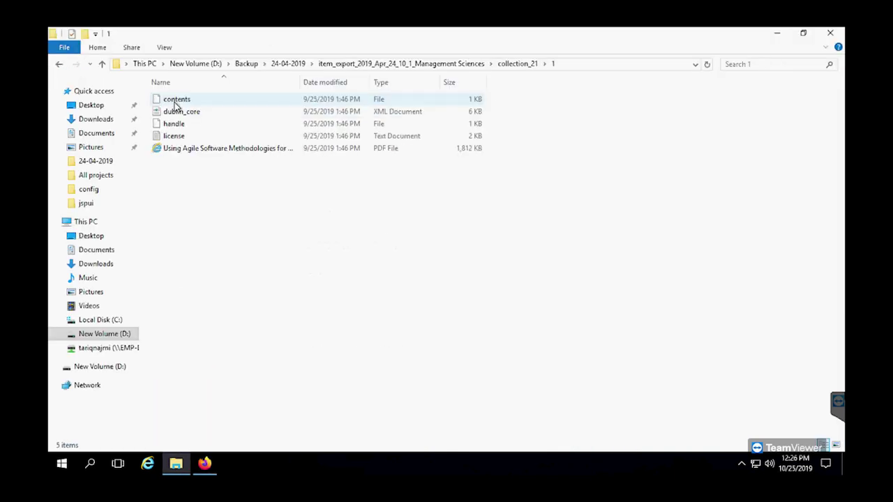
left_click(206, 149)
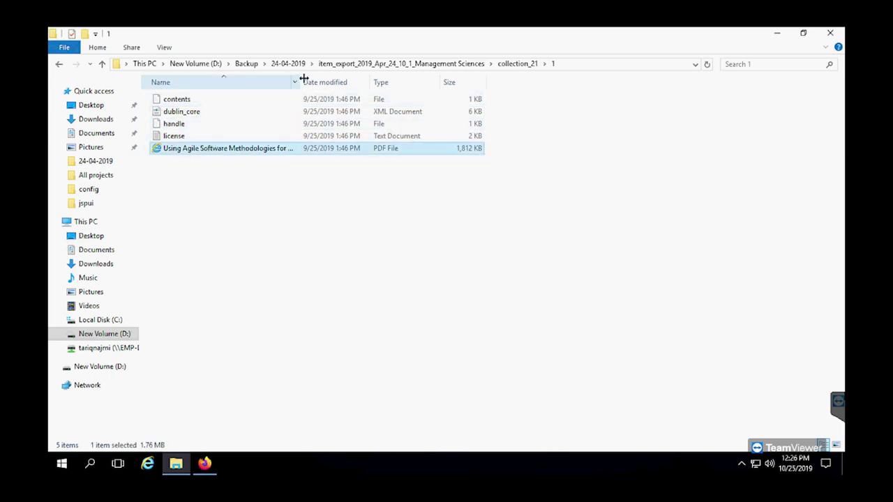
left_click_drag(303, 78, 637, 90)
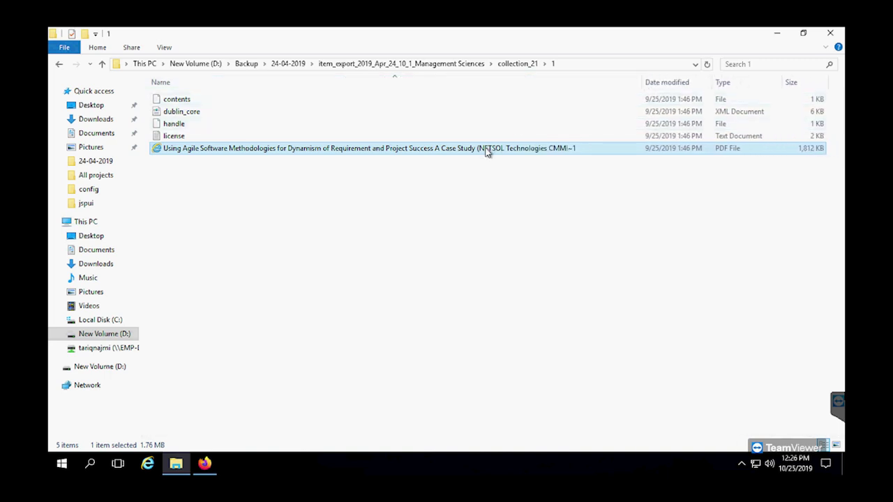
Rename the PDF in item folder 1 by removing the "~1" ending after "CMMI".
key("F2")
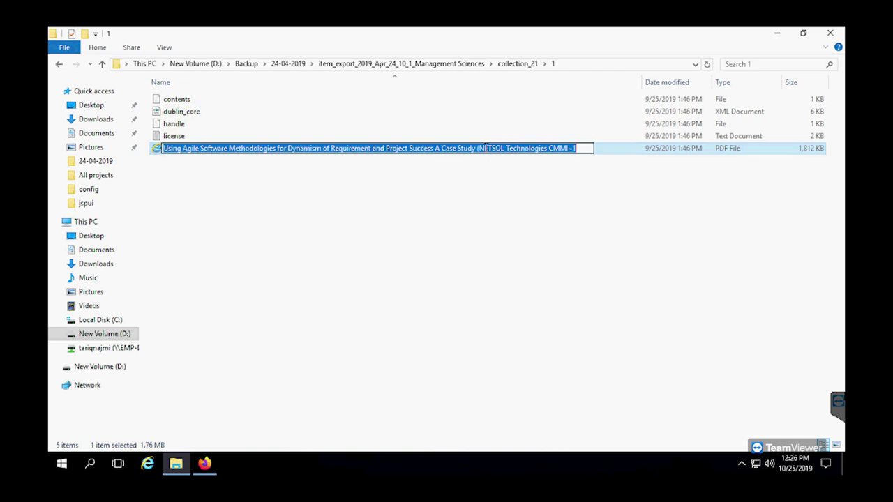
key("End")
key("BackSpace")
key("BackSpace")
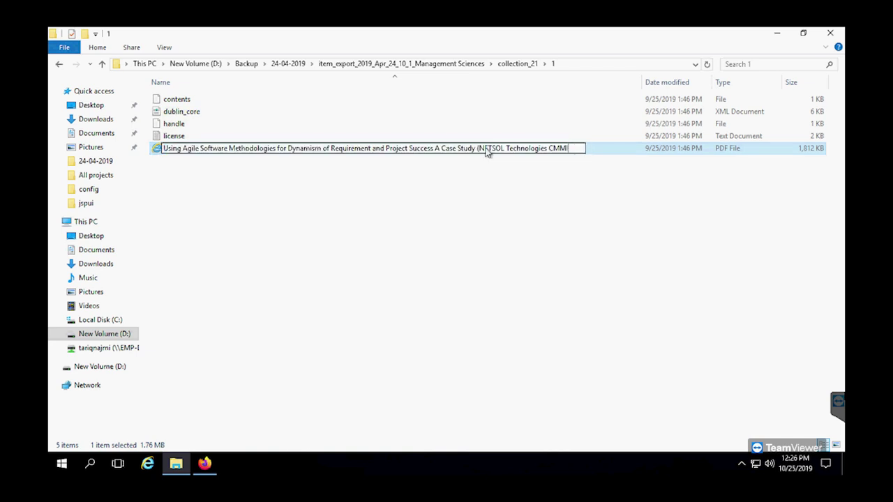
key("Return")
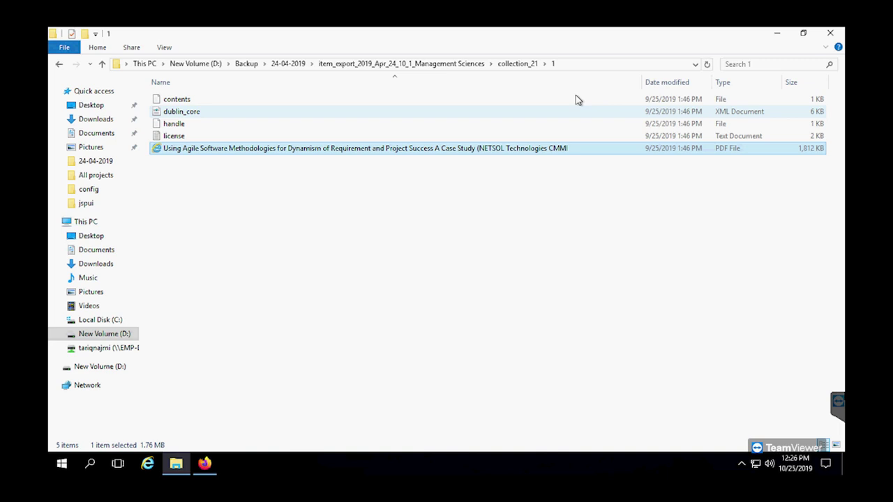
left_click(335, 90)
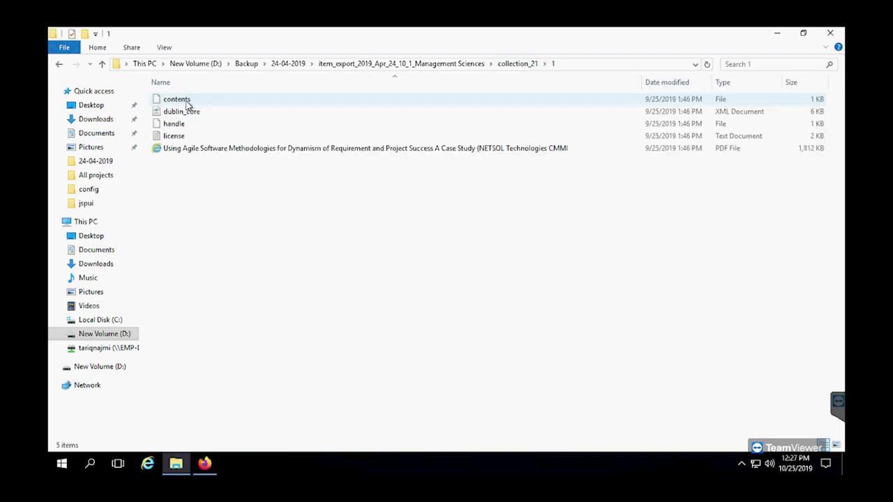
Edit item 1's contents file in Notepad++, removing "15%" before "Using Agile" and "-1" after "CMMI" in the PDF name, and close it saved.
right_click(187, 103)
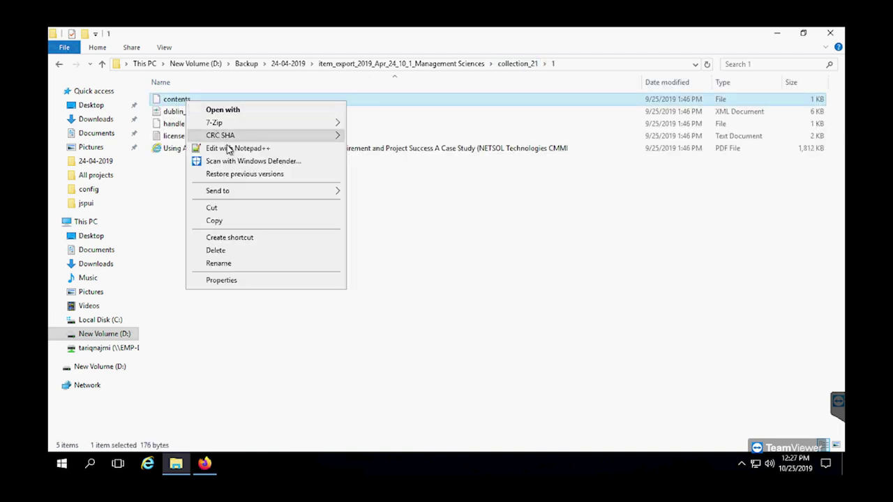
left_click(229, 148)
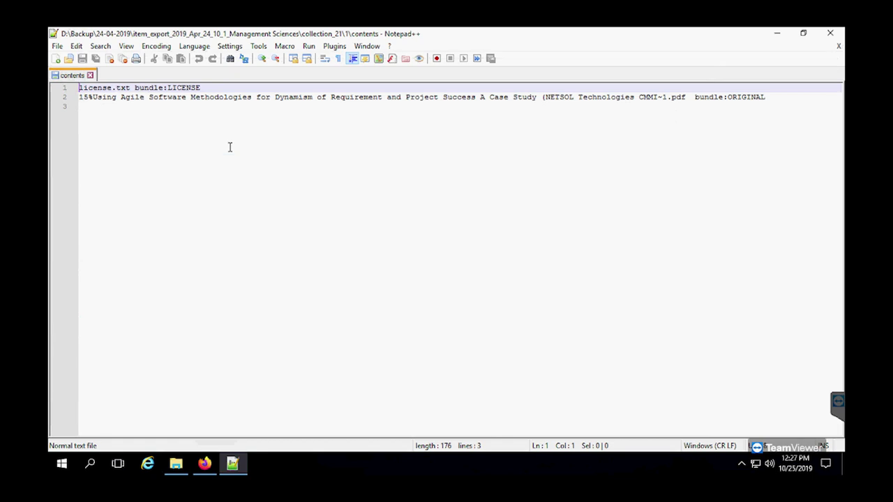
left_click_drag(92, 98, 63, 106)
key("Delete")
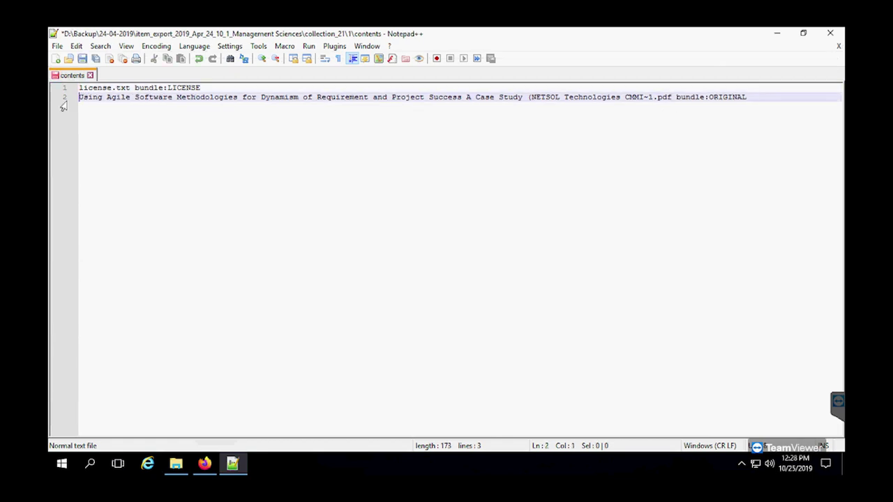
left_click(653, 99)
key("BackSpace")
key("BackSpace")
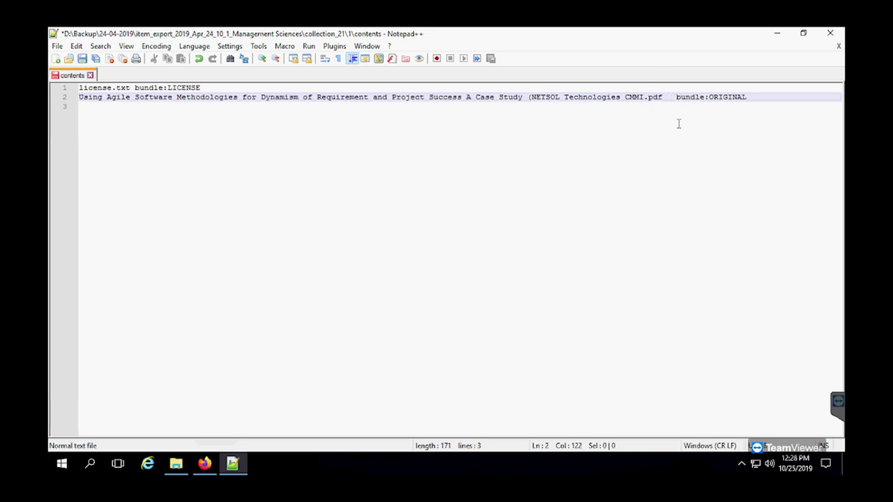
key("alt+F4")
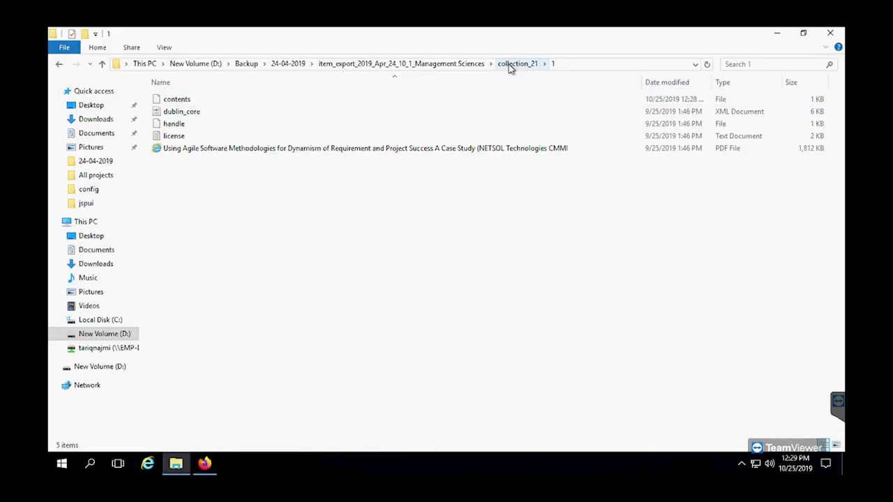
Open item folder 10 of collection_21, show its document's full name and open its contents file in Notepad++.
left_click(513, 64)
double_click(169, 209)
left_click(217, 125)
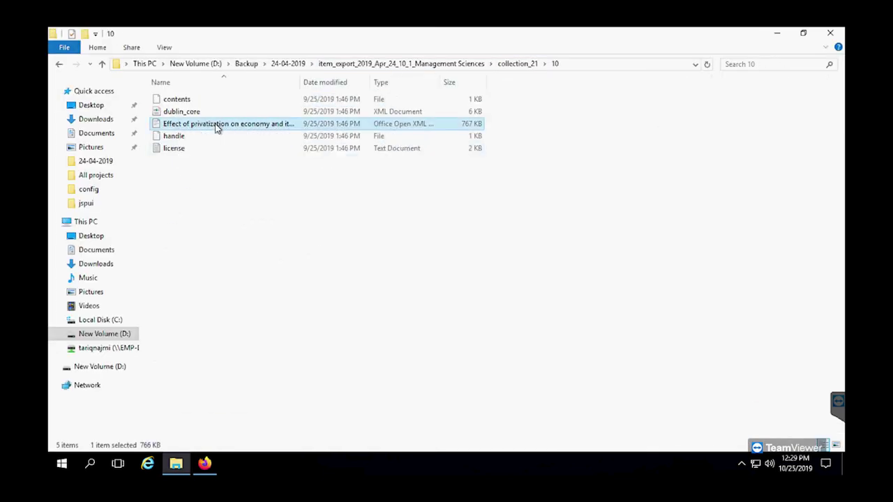
double_click(303, 81)
right_click(167, 99)
left_click(255, 143)
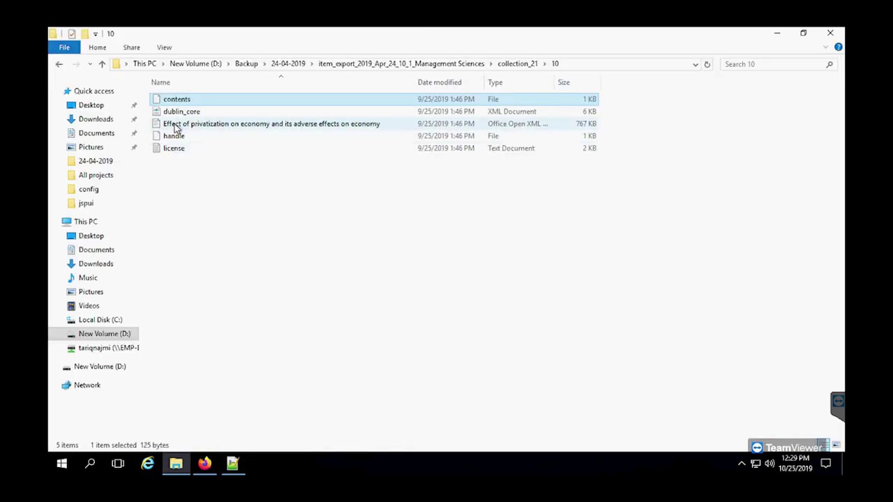
Remove the prefix before "Effect of privatization on economy" in item 10's contents file, save it and close the editor.
left_click(130, 97)
left_click(102, 97)
key("BackSpace")
key("BackSpace")
key("BackSpace")
key("BackSpace")
key("BackSpace")
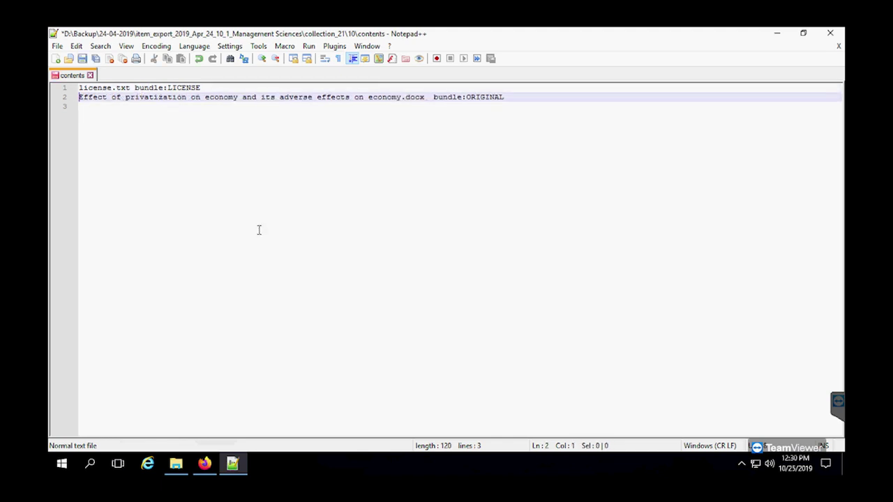
key("ctrl+s")
key("alt+F4")
Open item folder 11 of collection_21 and open its contents file in Notepad++.
key("alt+Up")
double_click(167, 222)
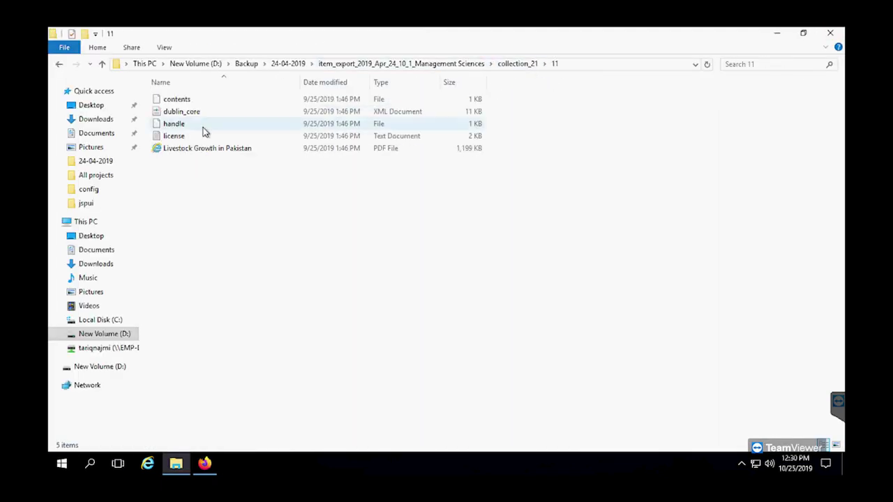
right_click(186, 100)
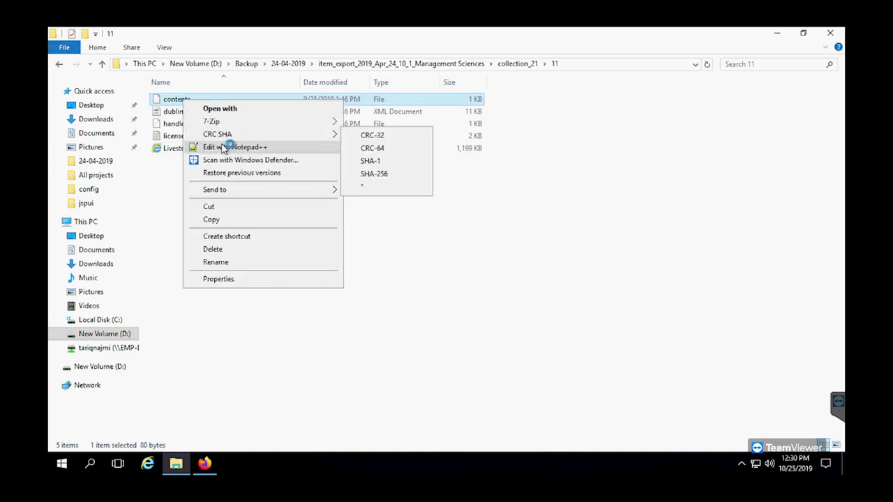
left_click(230, 146)
Remove the prefix before "Livestock Growth in Pakistan.pdf" in item 11's contents file, keeping that entry on its own second line.
key("BackSpace")
key("BackSpace")
key("BackSpace")
key("BackSpace")
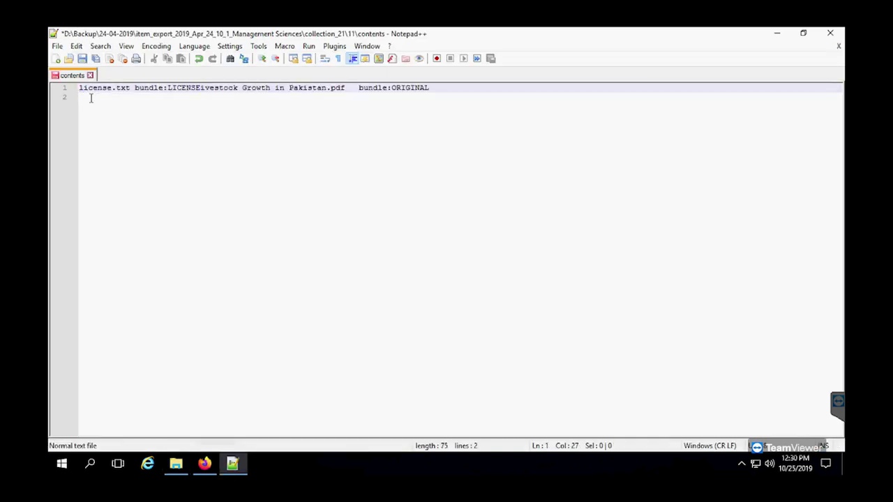
key("Return")
type("LL")
key("BackSpace")
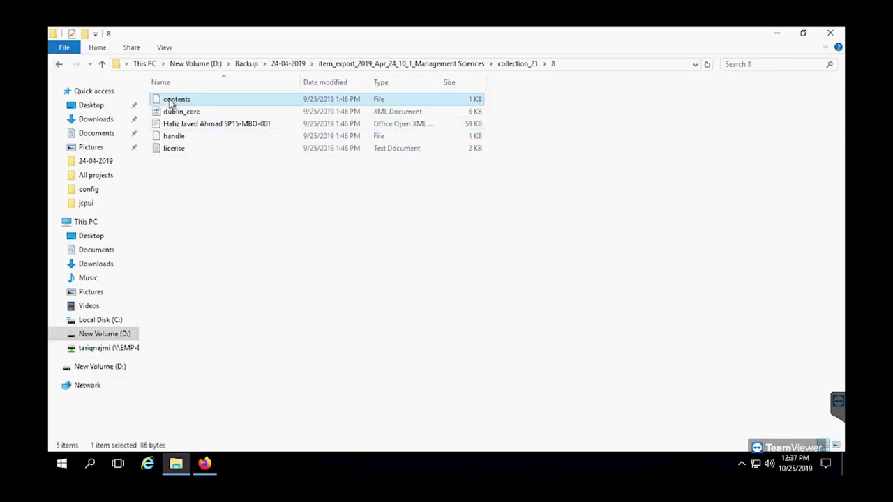
Open item 8's contents file in Notepad++, remove the prefix before the .docx file name, save it and close the editor.
right_click(175, 96)
left_click(229, 145)
key("Delete")
key("Delete")
key("Delete")
key("Delete")
key("Delete")
key("ctrl+s")
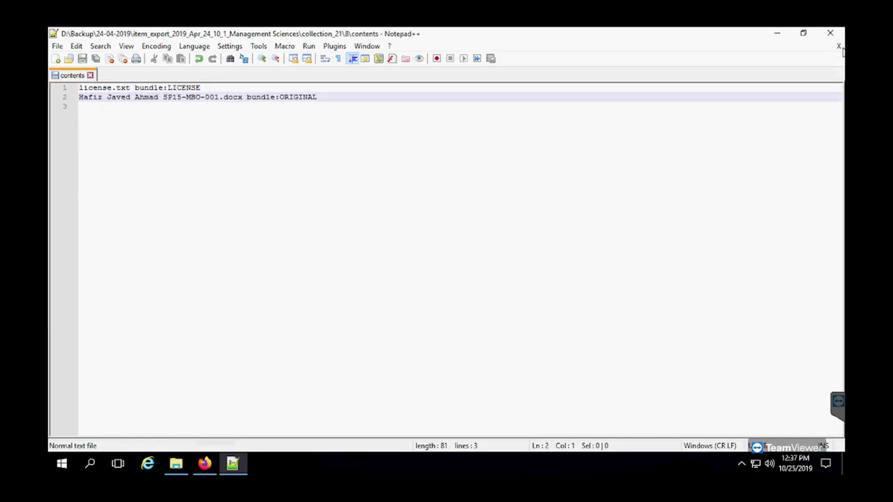
left_click(830, 32)
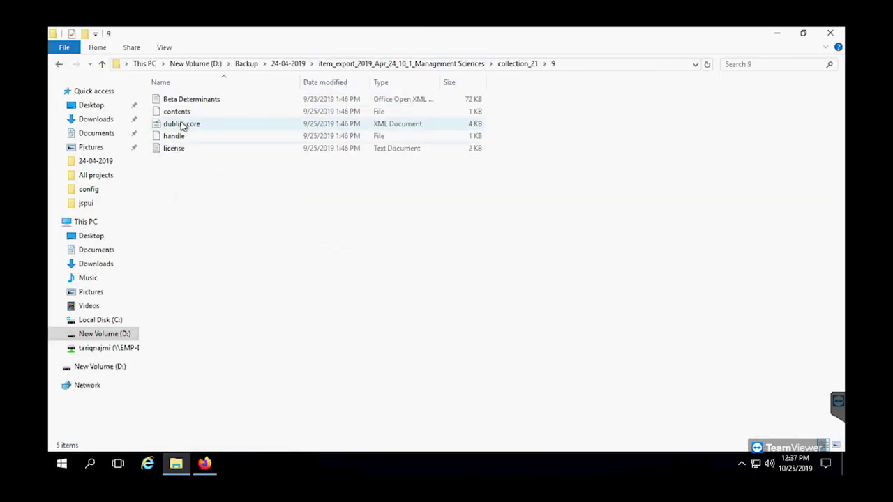
Remove the "12%" prefix before "Beta Determinants.docx" in item 9's contents file, keeping the entry on its own line, then save and close it.
right_click(181, 112)
left_click(220, 159)
left_click(98, 97)
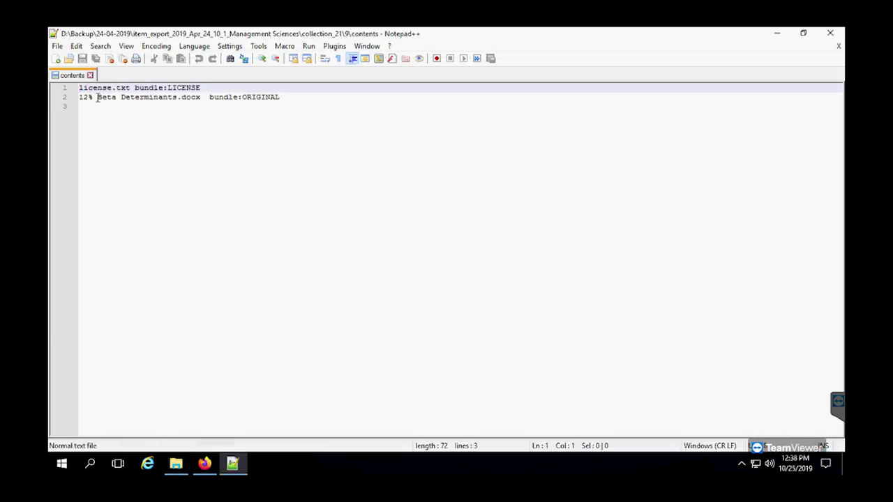
key("BackSpace")
key("BackSpace")
key("BackSpace")
key("BackSpace")
key("BackSpace")
key("Return")
key("ctrl+s")
key("ctrl+w")
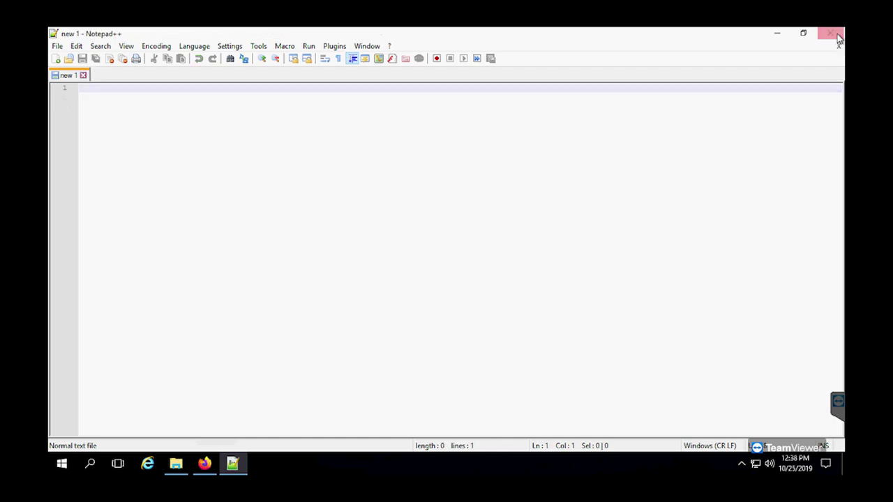
left_click(830, 32)
Open item folder 10 of collection_21, check its contents file in Notepad++ and close the editor.
key("alt+Up")
double_click(167, 210)
right_click(174, 96)
left_click(217, 146)
left_click(830, 33)
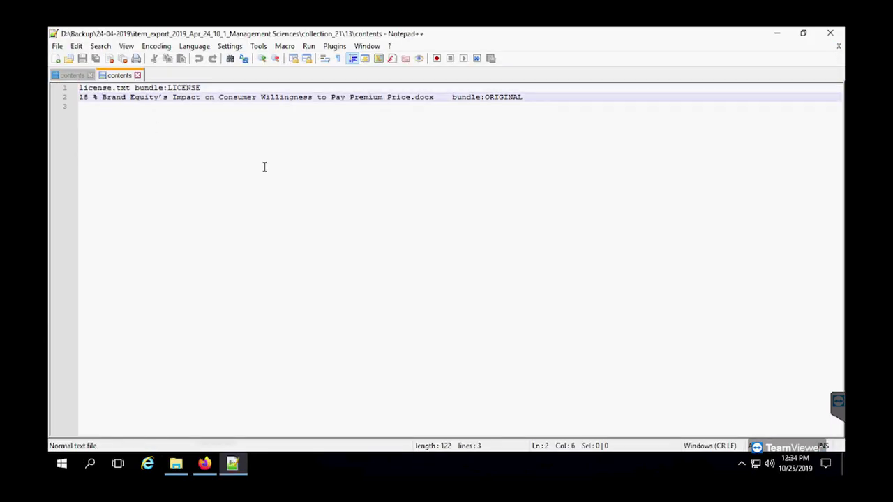
Remove the "18 %" prefix before "Brand Equity's Impact on Consumer Willingness to Pay Premium Price.docx" in item 13's contents file.
key("BackSpace")
key("BackSpace")
key("BackSpace")
key("BackSpace")
key("BackSpace")
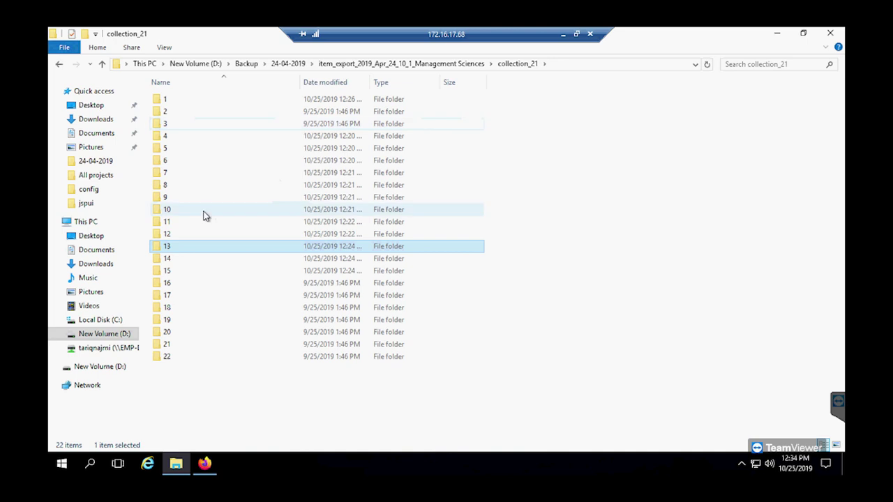
Remove the "16%" prefix before "CORPORATE SOCIAL RESPONSIBILITY.docx" in item 15's contents file, save it and return to the collection_21 folder.
double_click(203, 215)
right_click(167, 104)
left_click(216, 153)
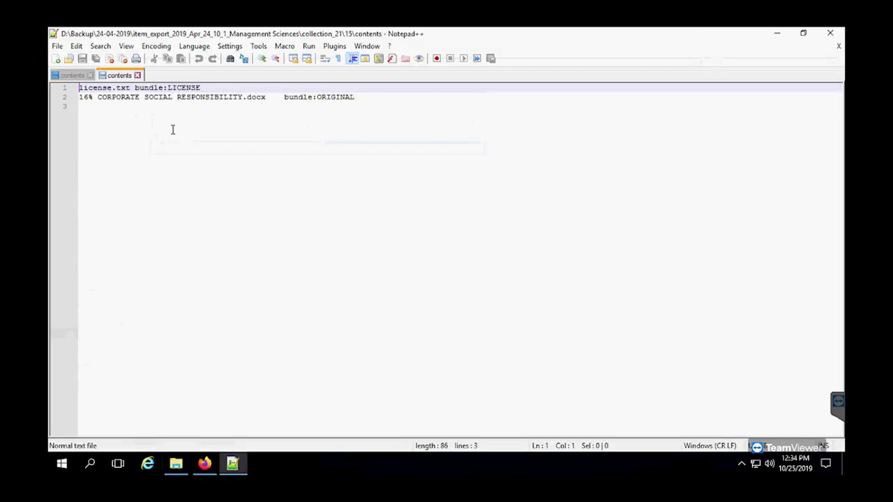
key("BackSpace")
key("BackSpace")
key("BackSpace")
key("BackSpace")
key("BackSpace")
key("ctrl+s")
left_click(831, 33)
left_click(517, 64)
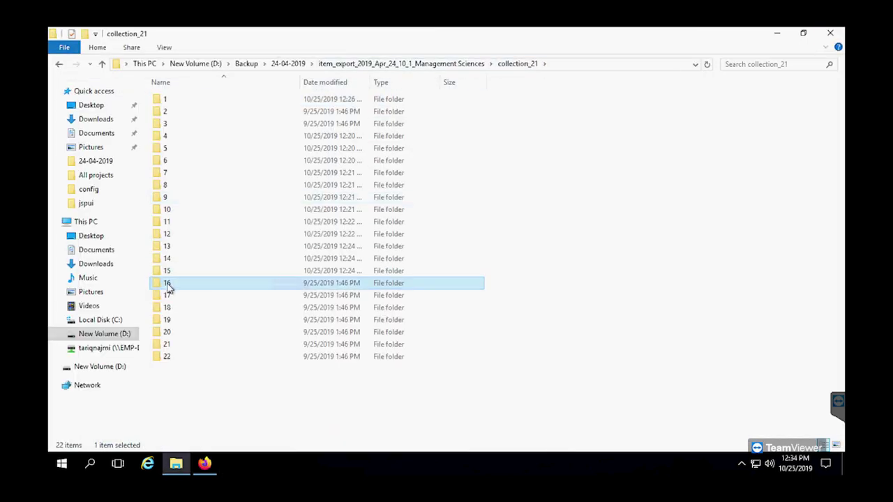
Check the contents files of items 16 and 17 of collection_21 in Notepad++, closing the editor after each.
double_click(168, 285)
right_click(171, 105)
left_click(207, 160)
left_click(840, 47)
left_click(831, 33)
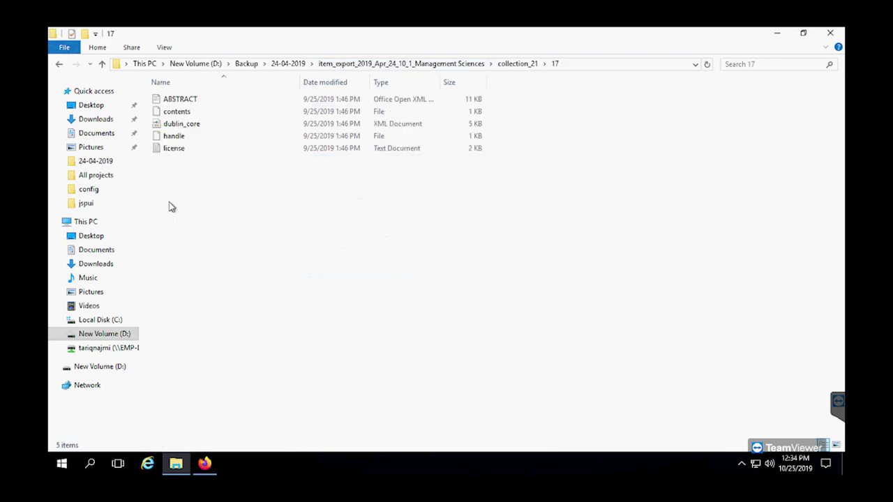
right_click(171, 108)
left_click(241, 117)
left_click(830, 33)
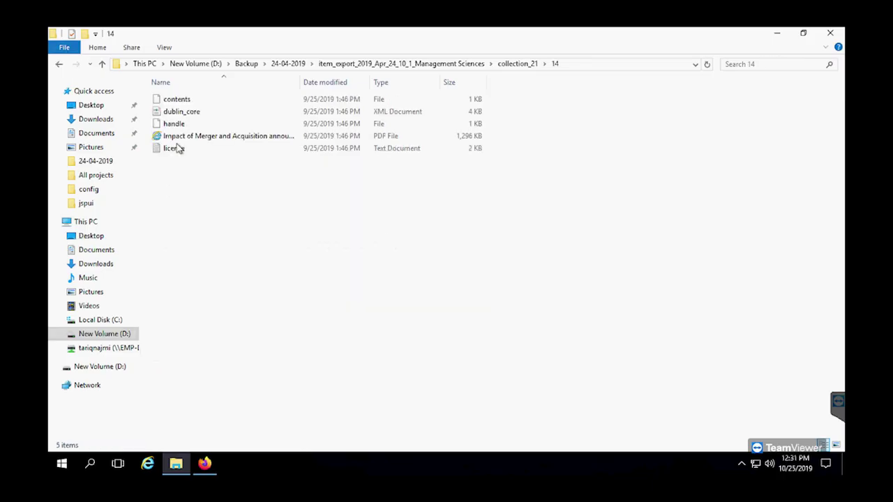
Remove the "19%" prefix before "Impact of Merger and Acquisition announcement.pdf" in item 14's contents file, save it and leave the item folder.
right_click(171, 100)
left_click(219, 146)
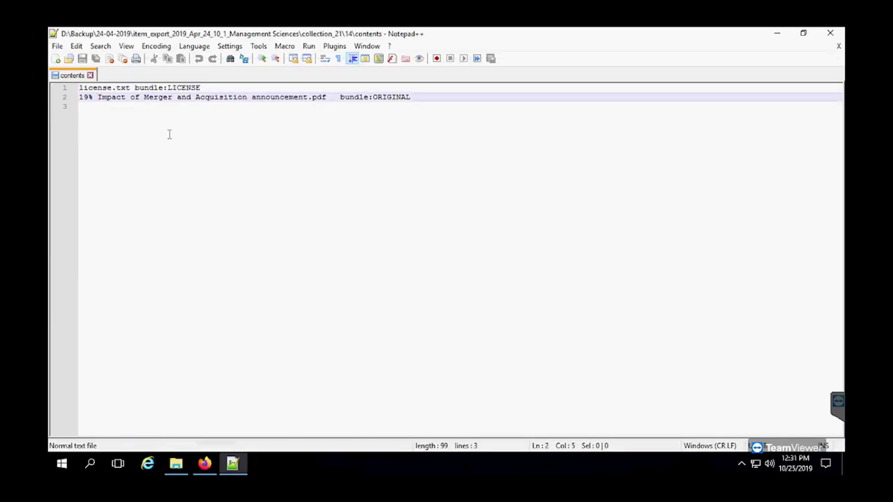
key("BackSpace")
key("BackSpace")
key("BackSpace")
key("BackSpace")
left_click(81, 58)
left_click(830, 33)
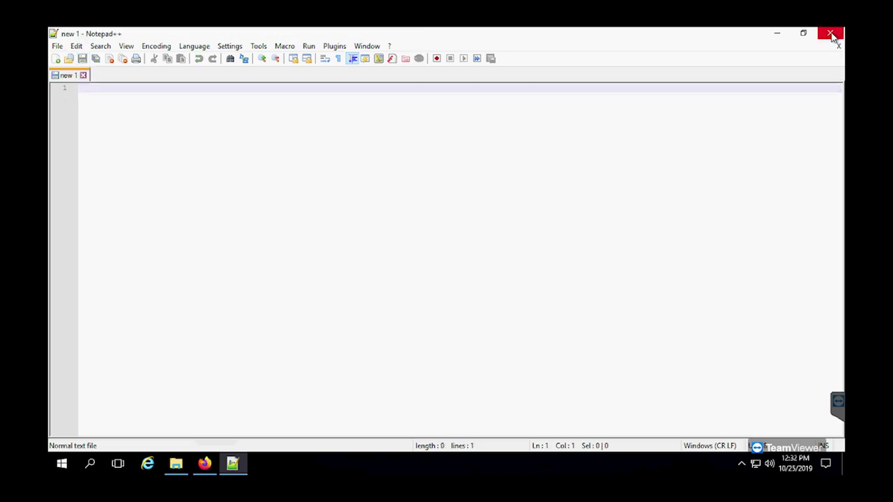
left_click(831, 33)
left_click(524, 66)
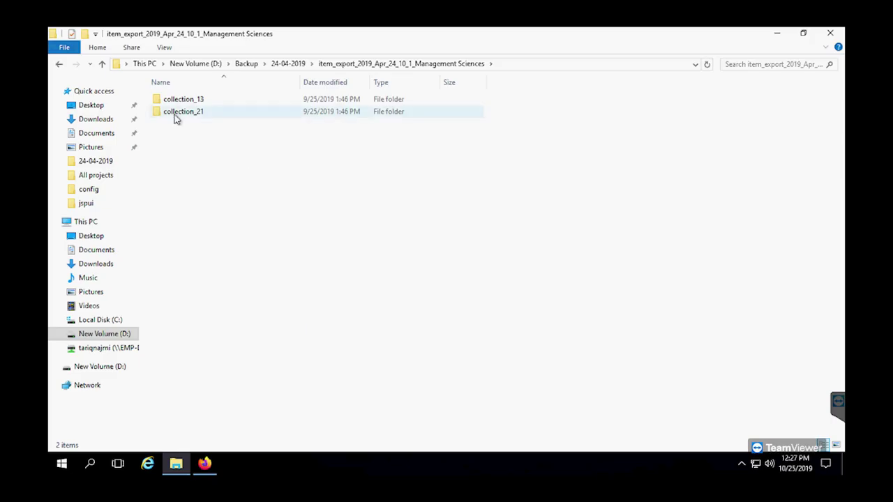
Compress the collection_21 folder into collection_21.zip with 7-Zip.
left_click(174, 115)
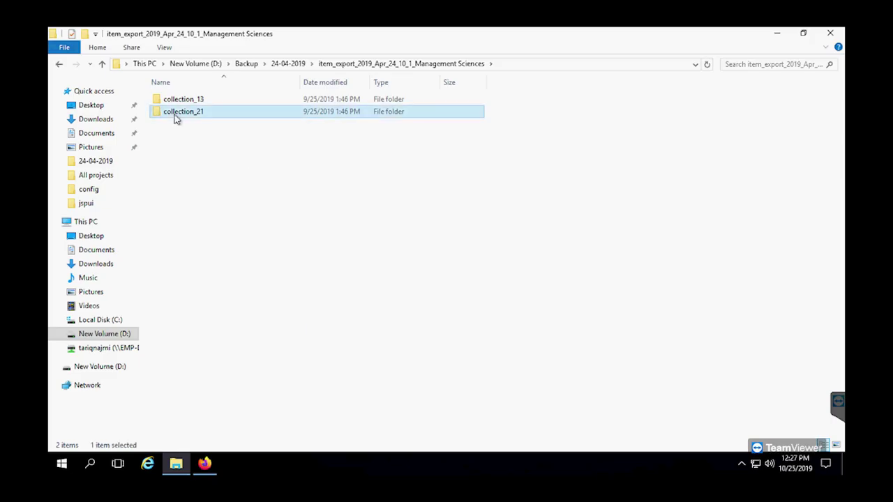
right_click(175, 114)
mouse_move(218, 171)
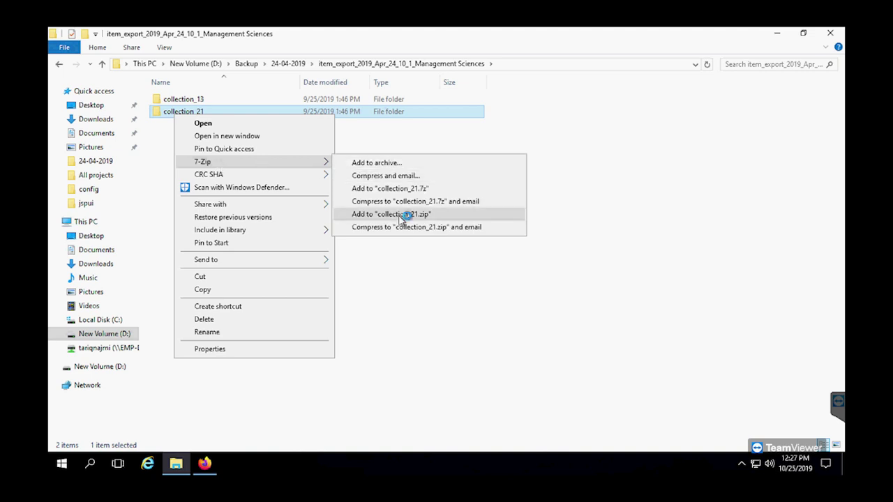
left_click(403, 216)
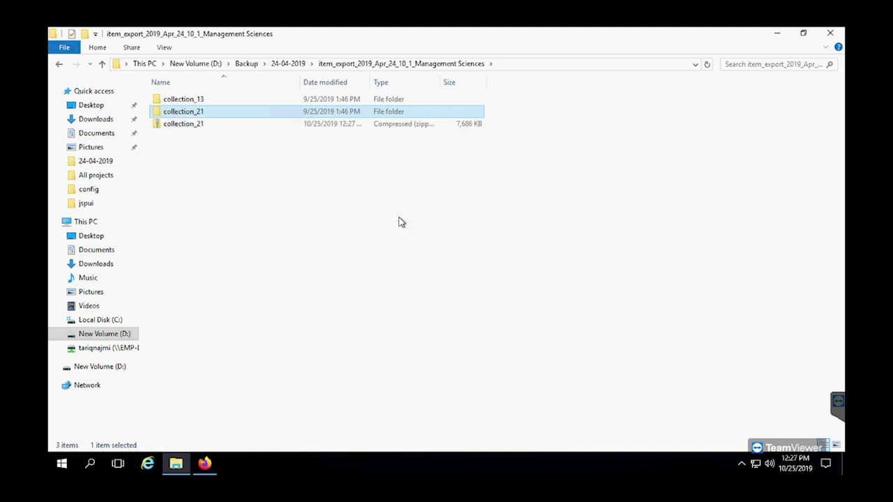
left_click(327, 279)
Switch to Firefox, choose the collection_21 ZIP archive for the DSpace batch import and upload it to the selected thesis collection.
left_click(204, 463)
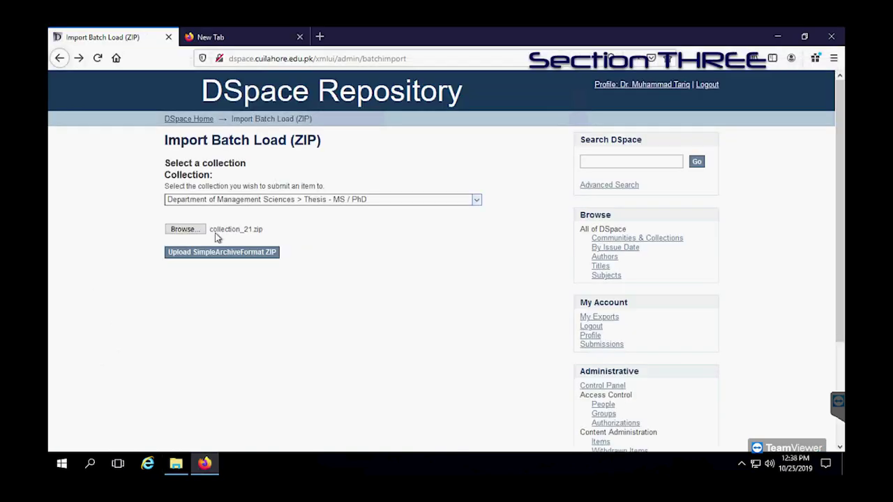
left_click(199, 229)
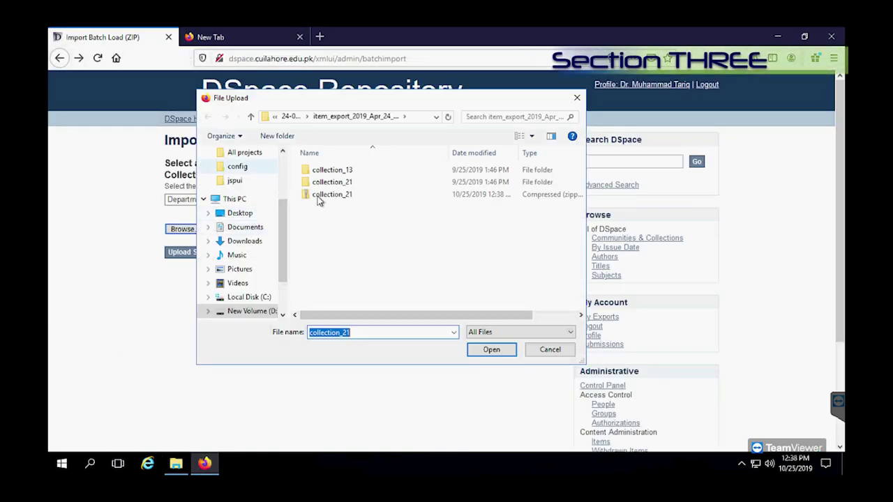
left_click(328, 195)
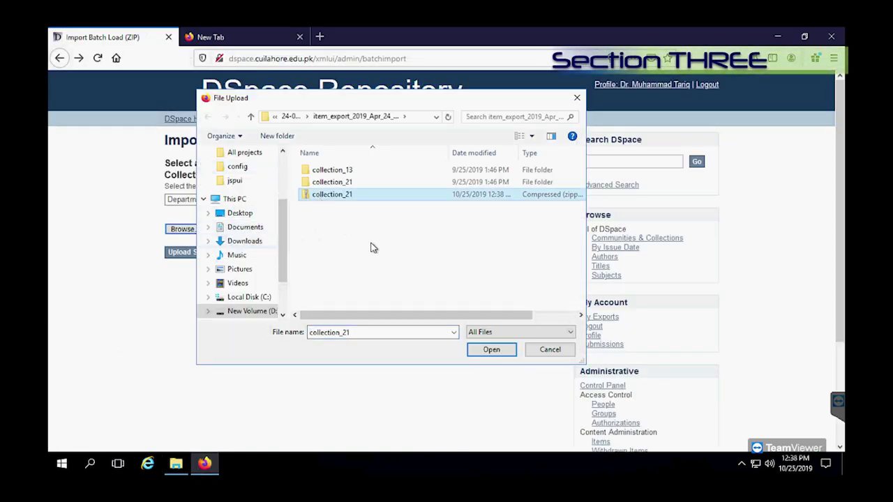
left_click(482, 350)
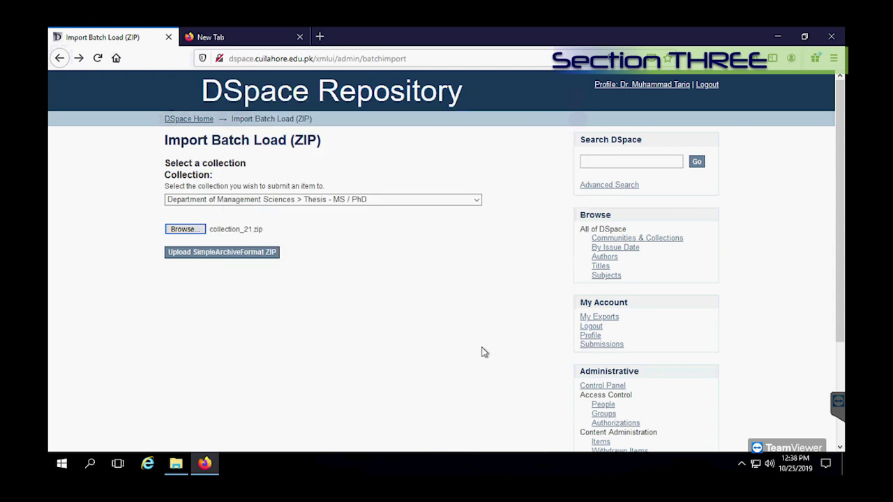
left_click(208, 255)
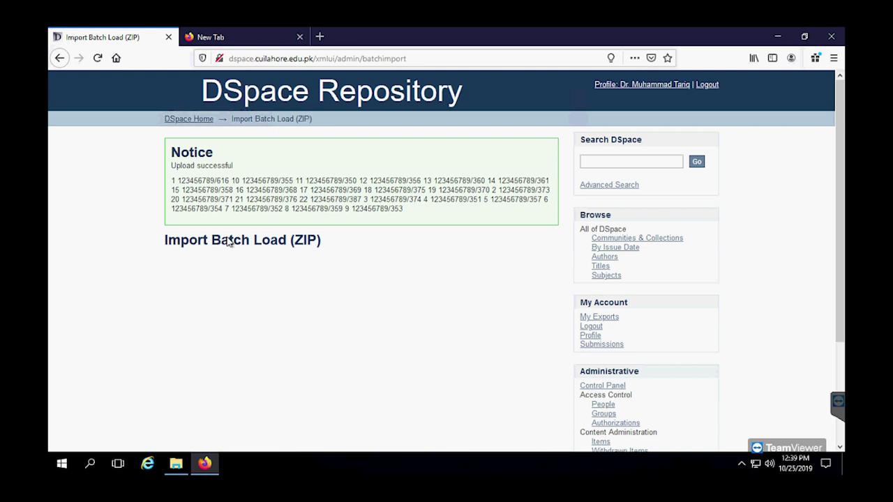
Open the Department of Management Sciences community from the DSpace home page and look through its recent submissions.
left_click(202, 121)
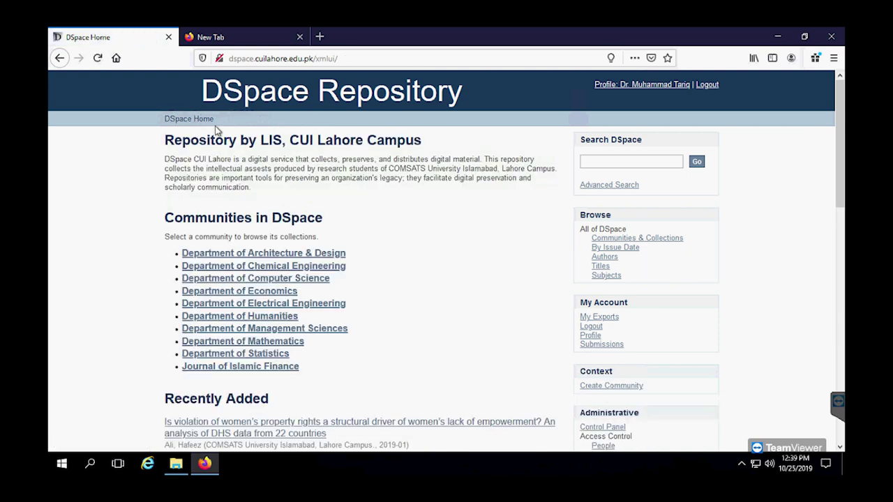
left_click(287, 329)
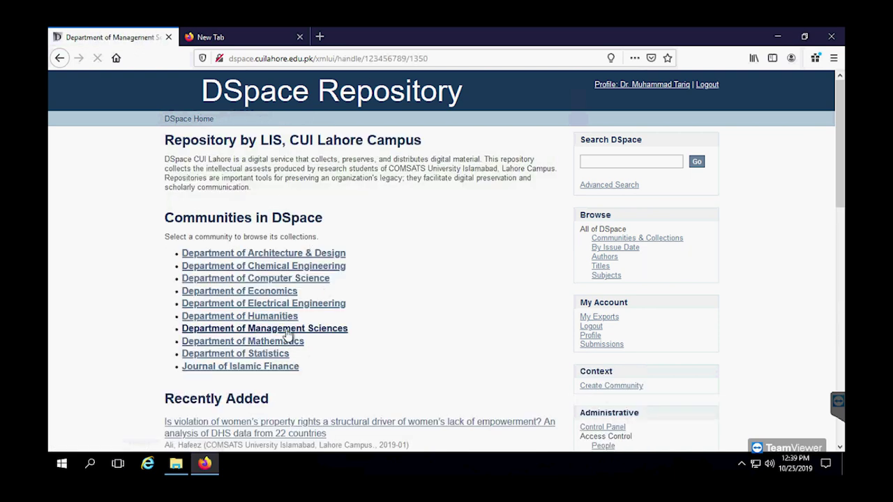
scroll(329, 377, "down", 3)
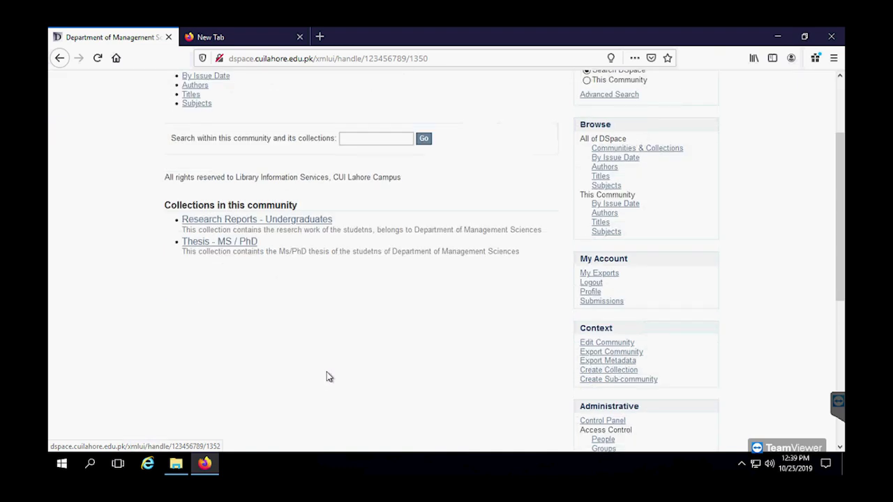
scroll(329, 377, "down", 4)
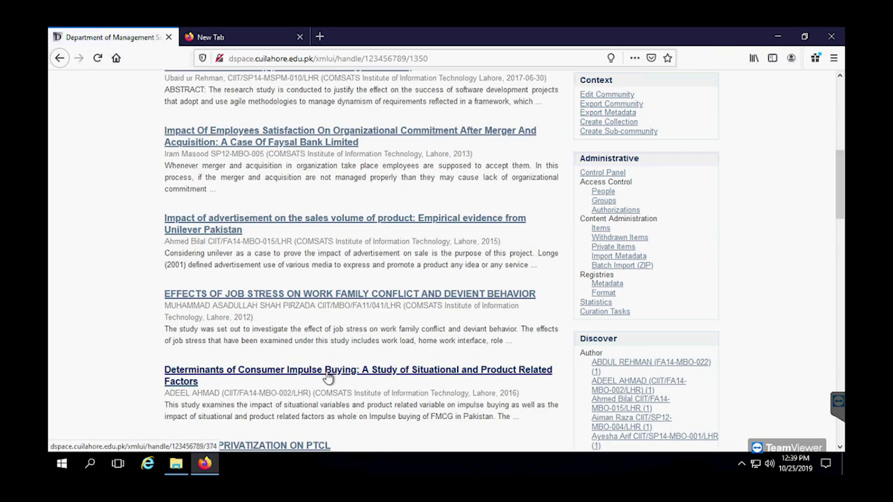
scroll(328, 377, "up", 5)
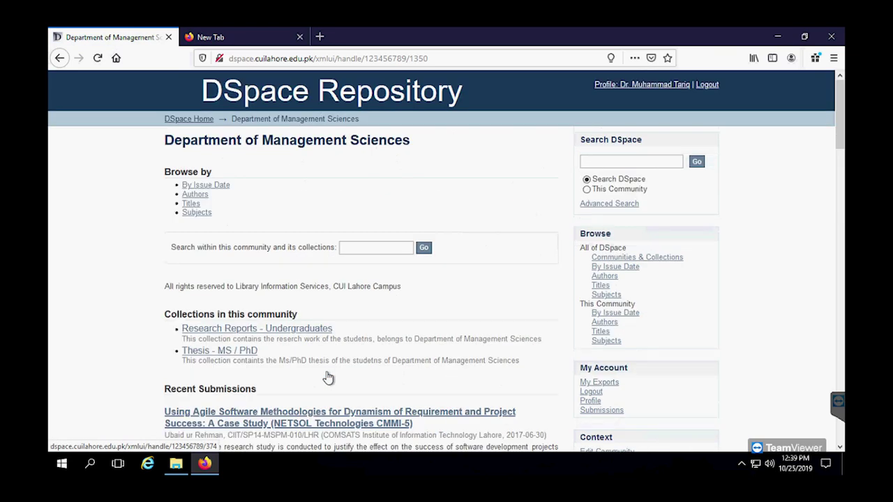
Open the recent submission "Using Agile Software Methodologies for Dynamism of Requirement and Project Success" and select its page address.
scroll(328, 378, "down", 2)
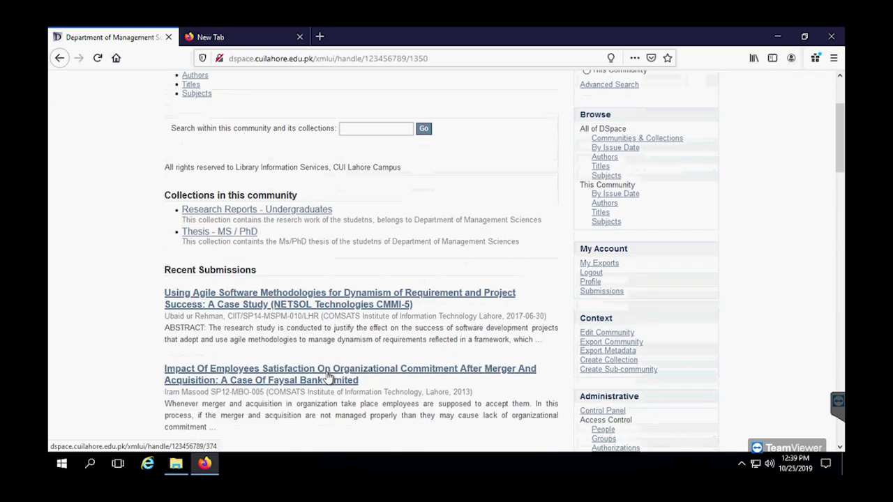
left_click(356, 299)
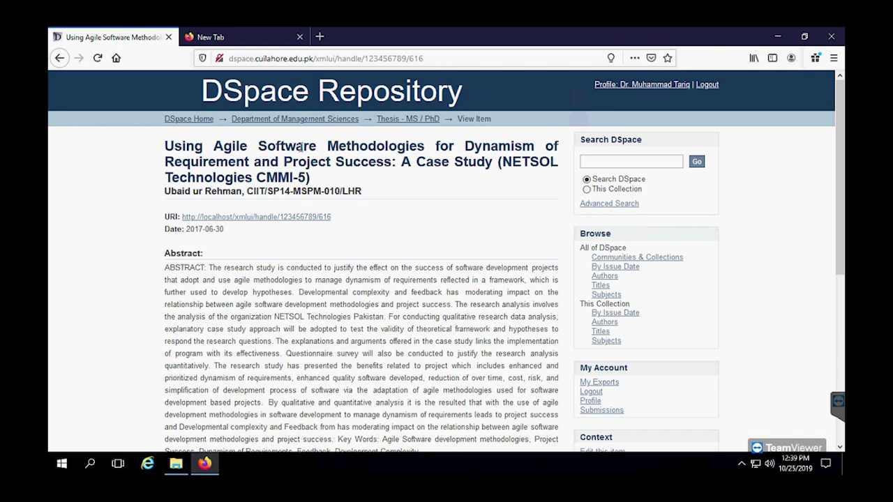
left_click(301, 58)
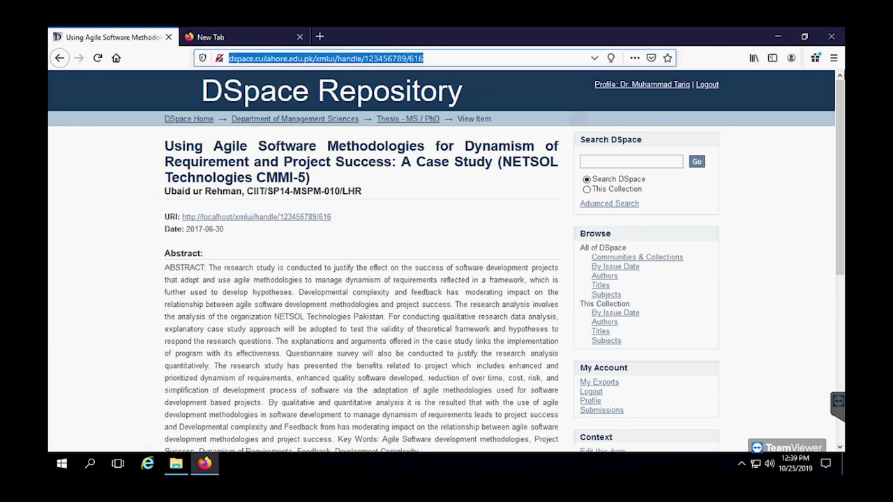